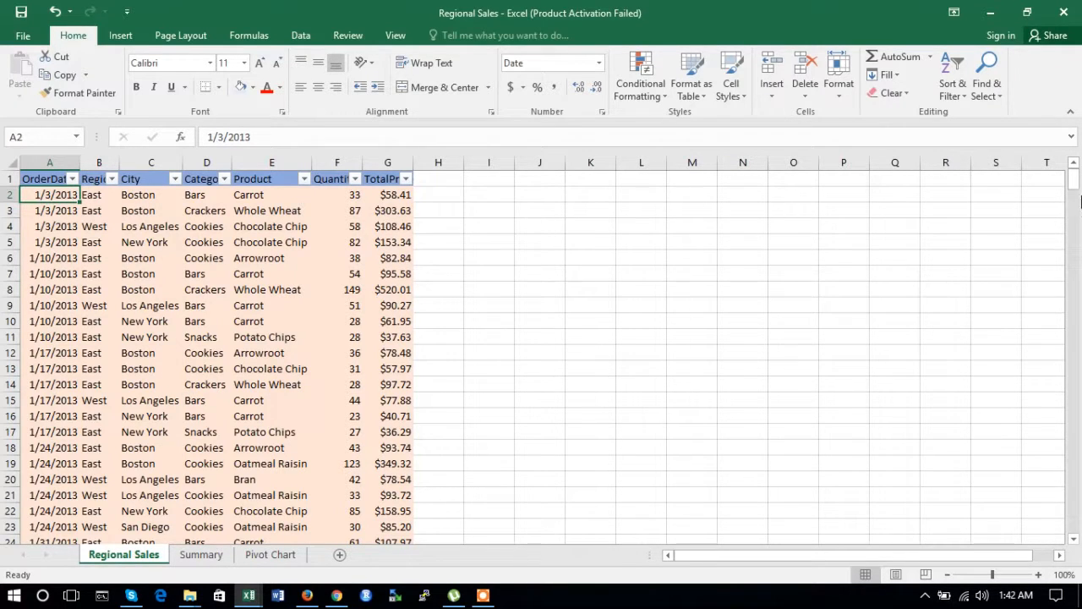
Step: Review the Summary pivot table and the Pivot Chart sheet of the finished Regional Sales workbook, returning to the source data
{"action": "mouse_move", "coordinate": [1074, 182]}
{"action": "left_mouse_down"}
{"action": "mouse_move", "coordinate": [1074, 213]}
{"action": "mouse_move", "coordinate": [1076, 179]}
{"action": "left_mouse_up"}
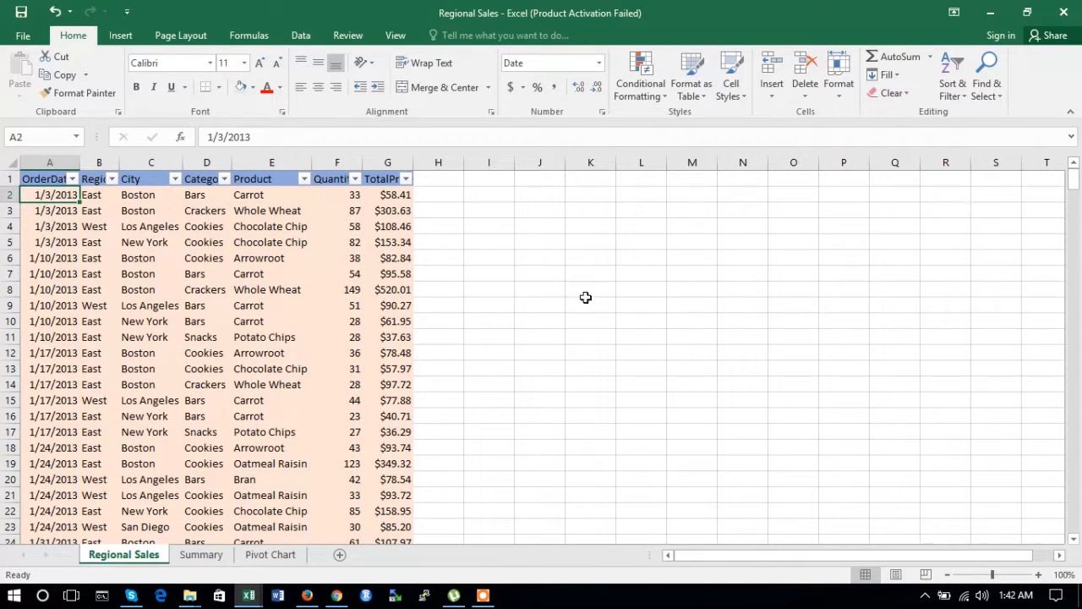
{"action": "left_click", "coordinate": [201, 565]}
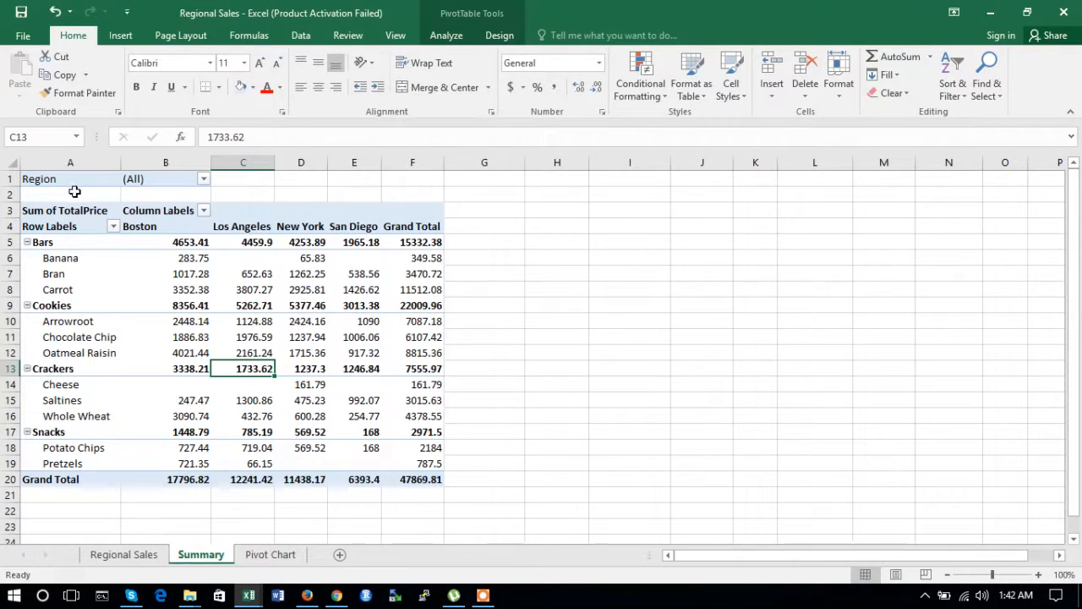
{"action": "left_click", "coordinate": [267, 554]}
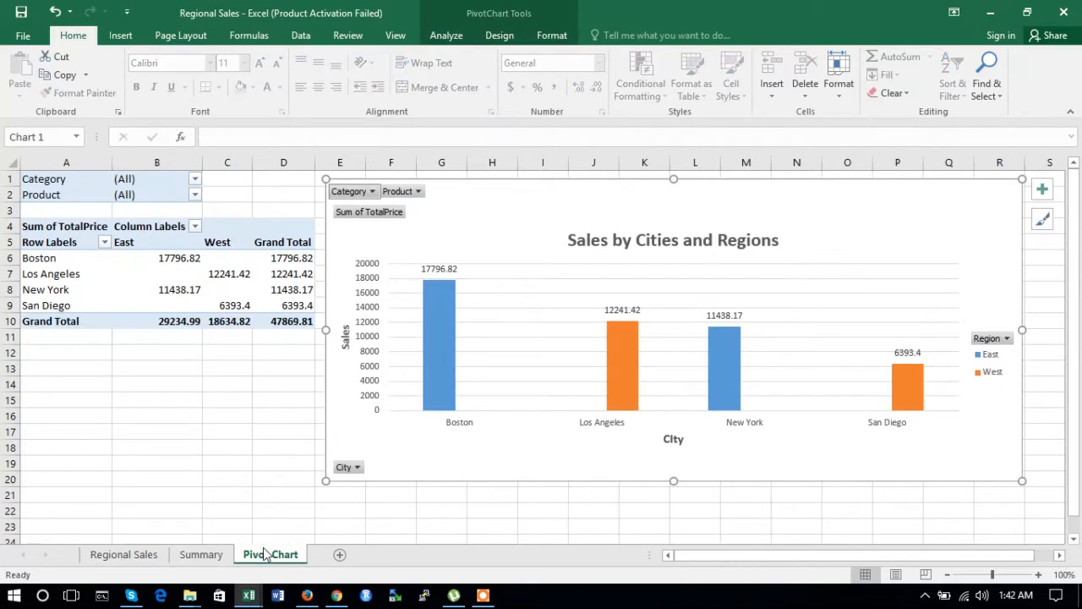
{"action": "left_click", "coordinate": [200, 555]}
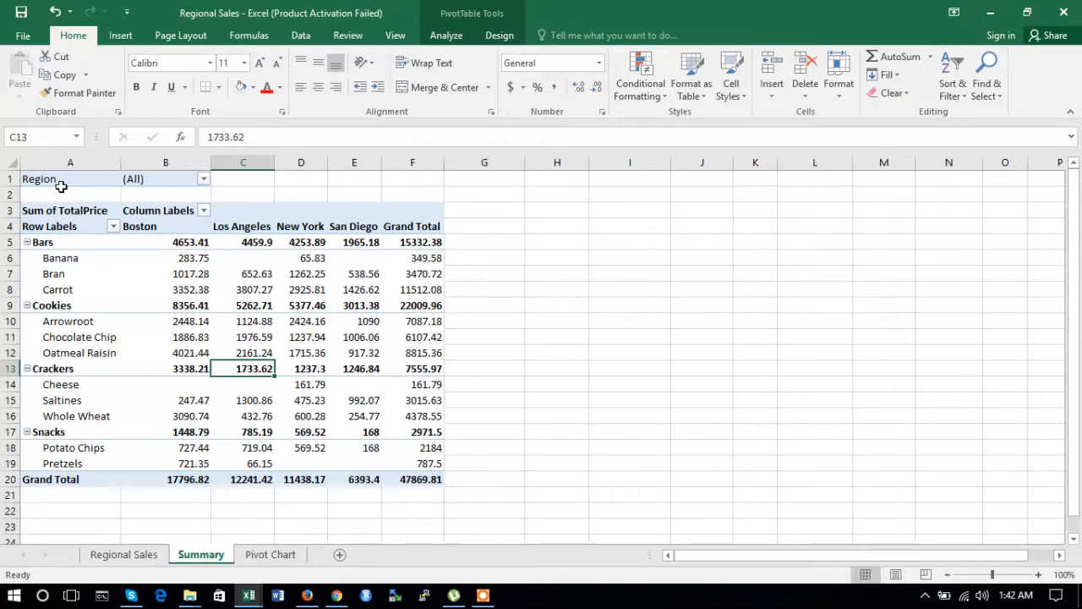
{"action": "left_click", "coordinate": [268, 556]}
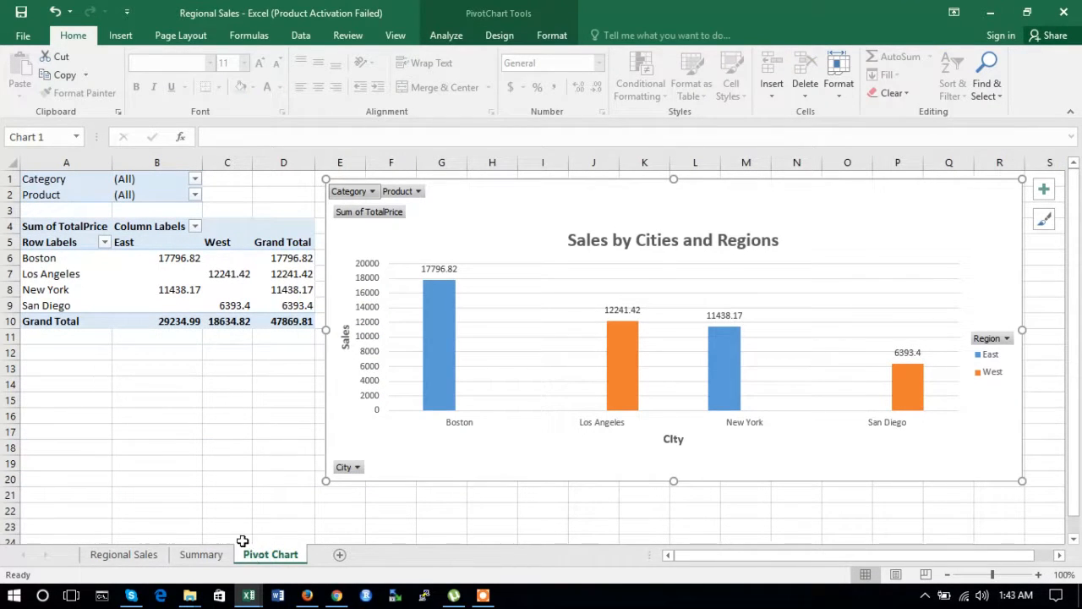
{"action": "left_click", "coordinate": [125, 556]}
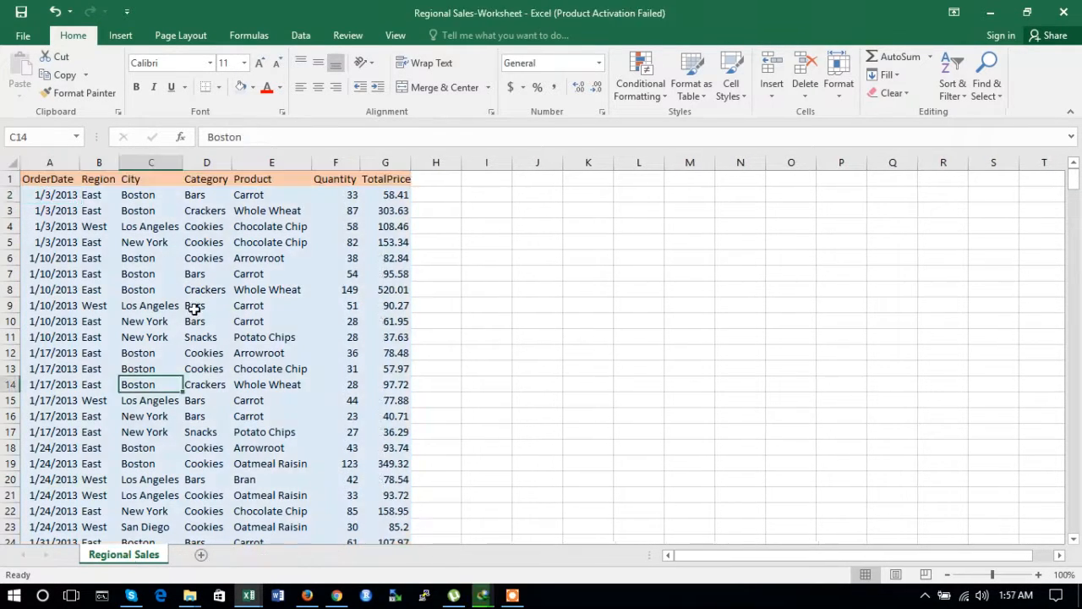
Step: Turn on filtering for the header row from OrderDate to TotalPrice on the Regional Sales sheet
{"action": "left_click", "coordinate": [62, 178]}
{"action": "key", "text": "ctrl+shift+Right"}
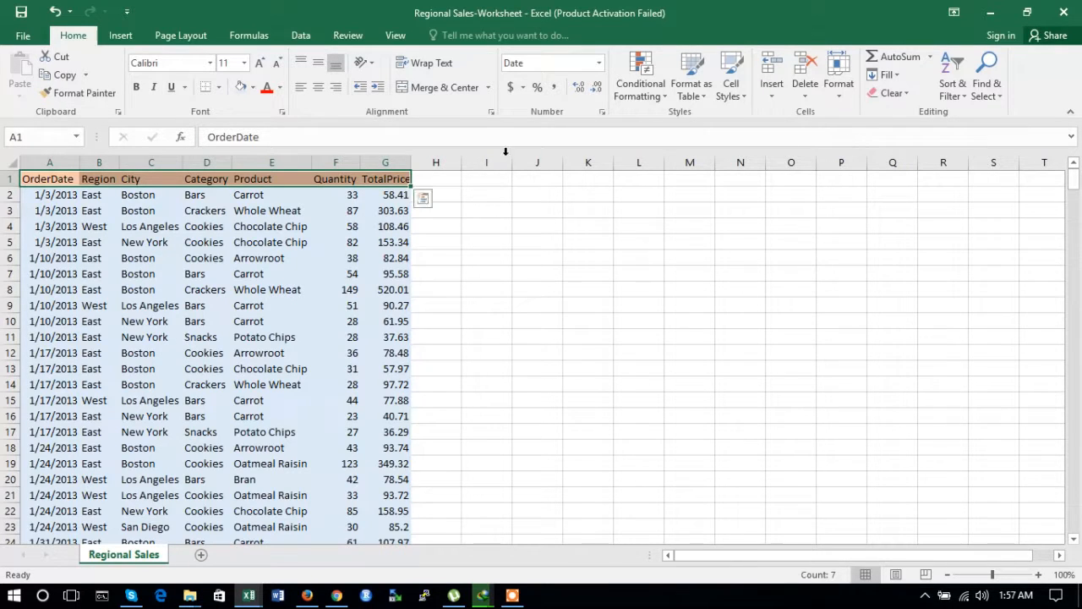
{"action": "left_click", "coordinate": [961, 98]}
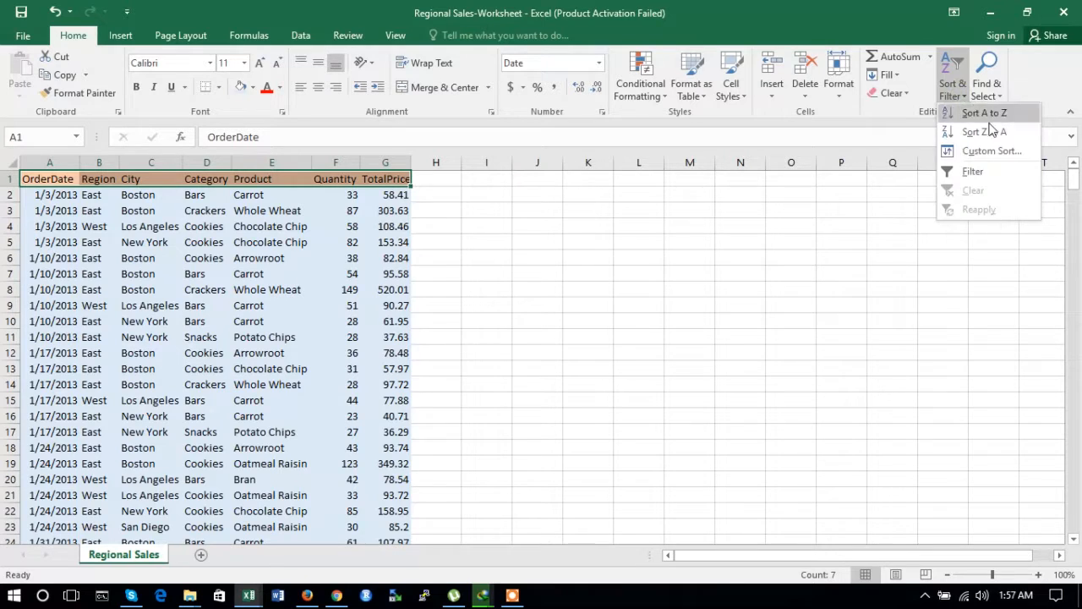
{"action": "left_click", "coordinate": [974, 172]}
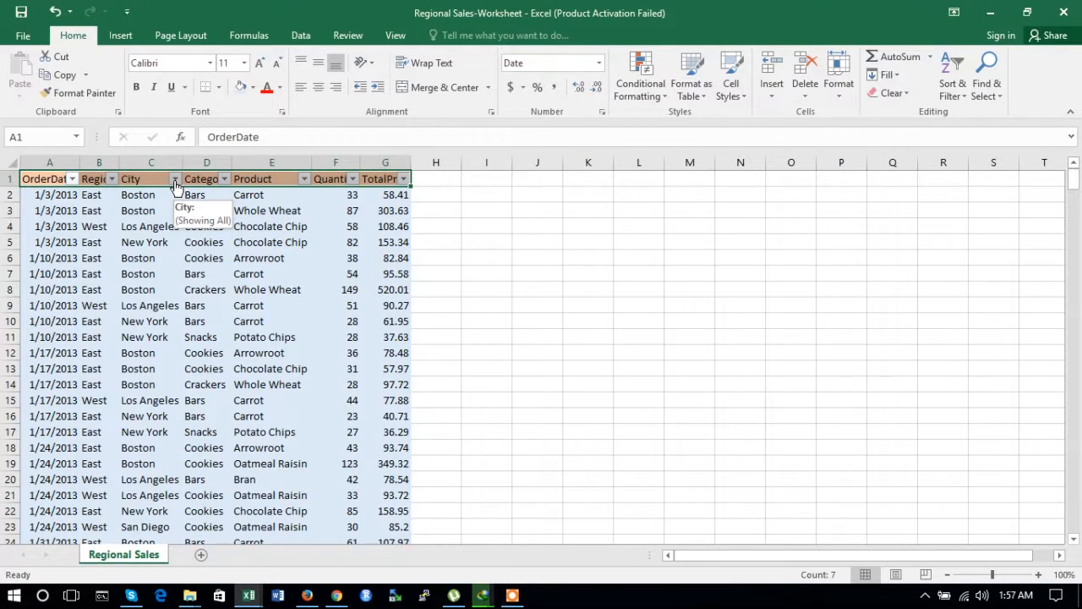
Step: Examine the filter choices of the Region and City columns, keeping all values selected
{"action": "left_click", "coordinate": [111, 178]}
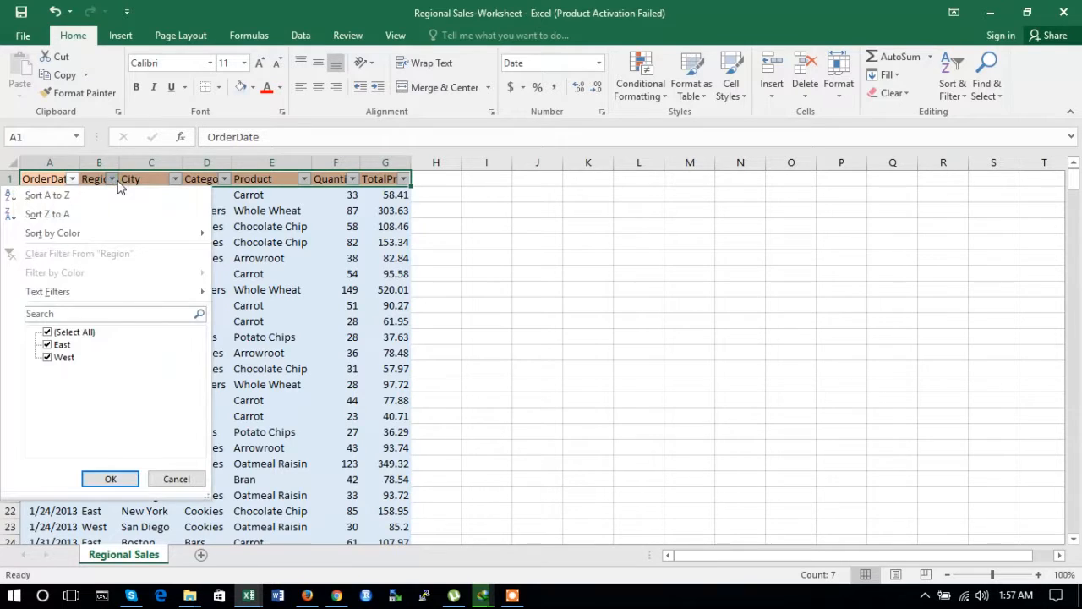
{"action": "left_click", "coordinate": [48, 334]}
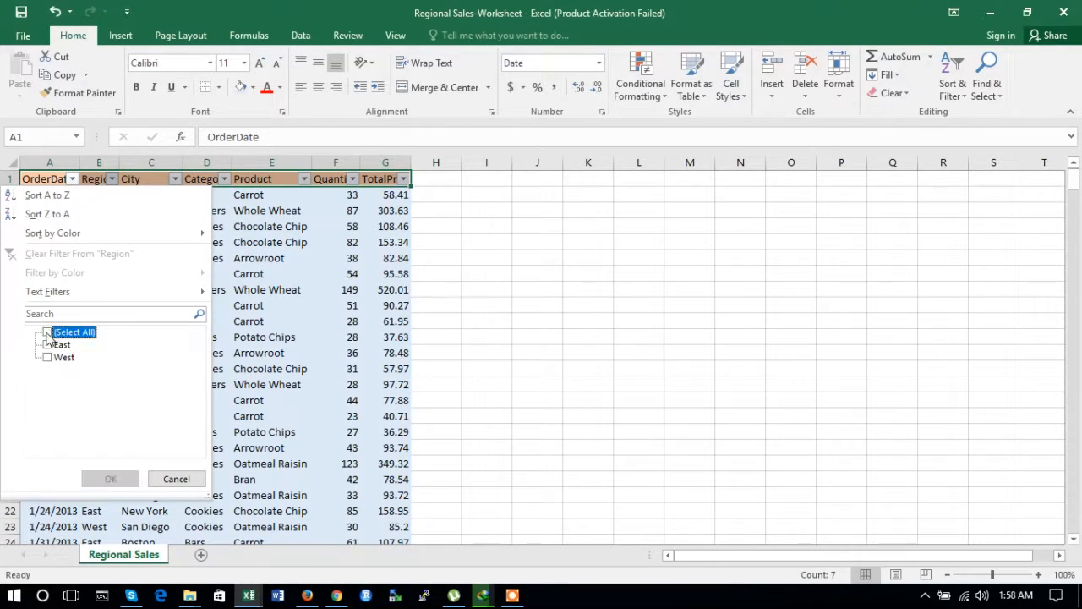
{"action": "left_click", "coordinate": [46, 333]}
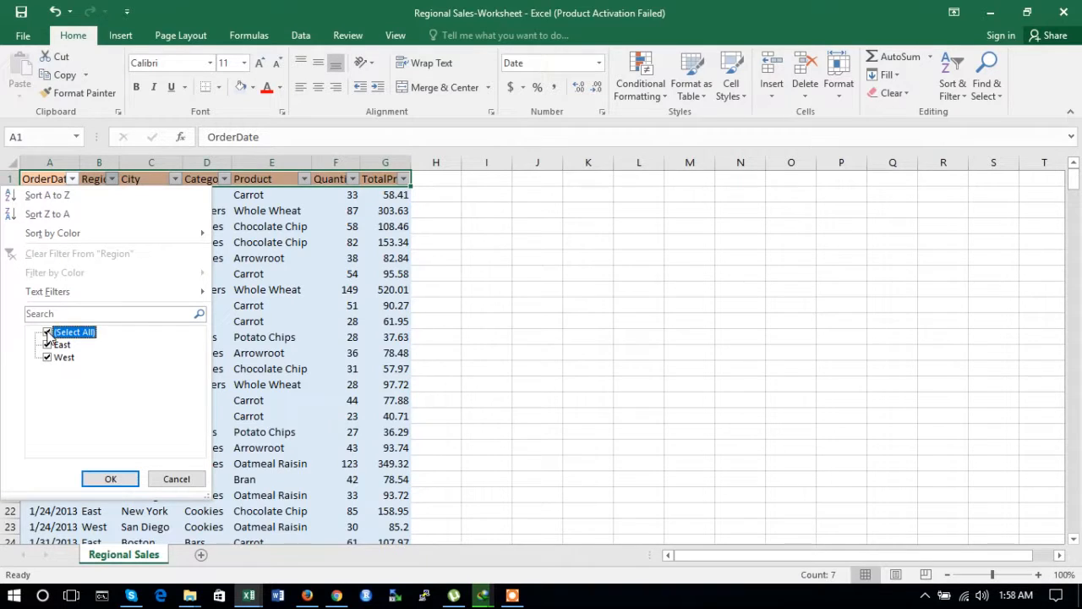
{"action": "left_click", "coordinate": [107, 479]}
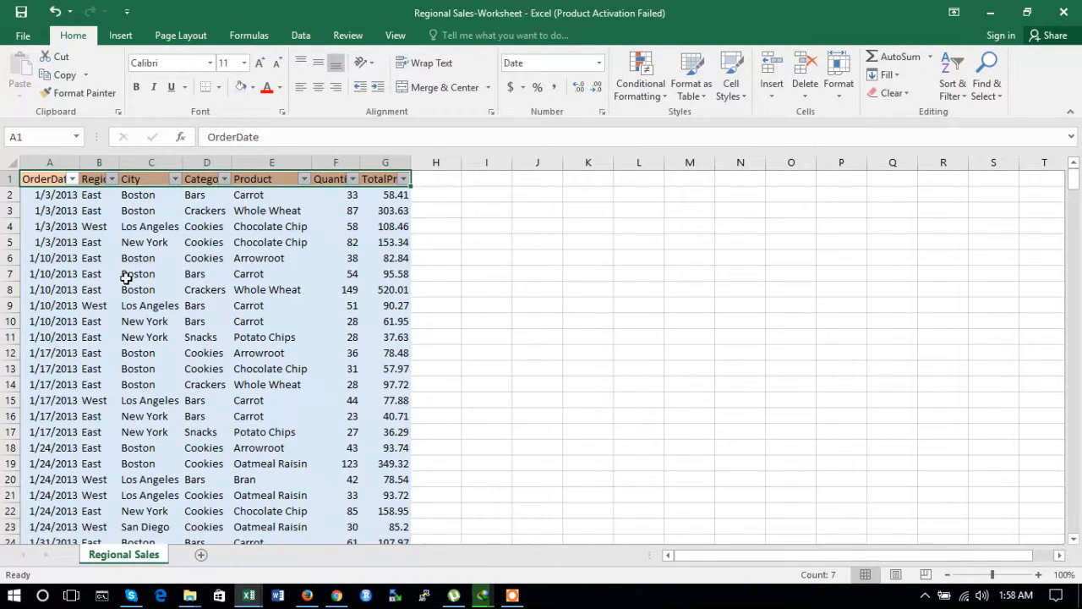
{"action": "left_click", "coordinate": [174, 179]}
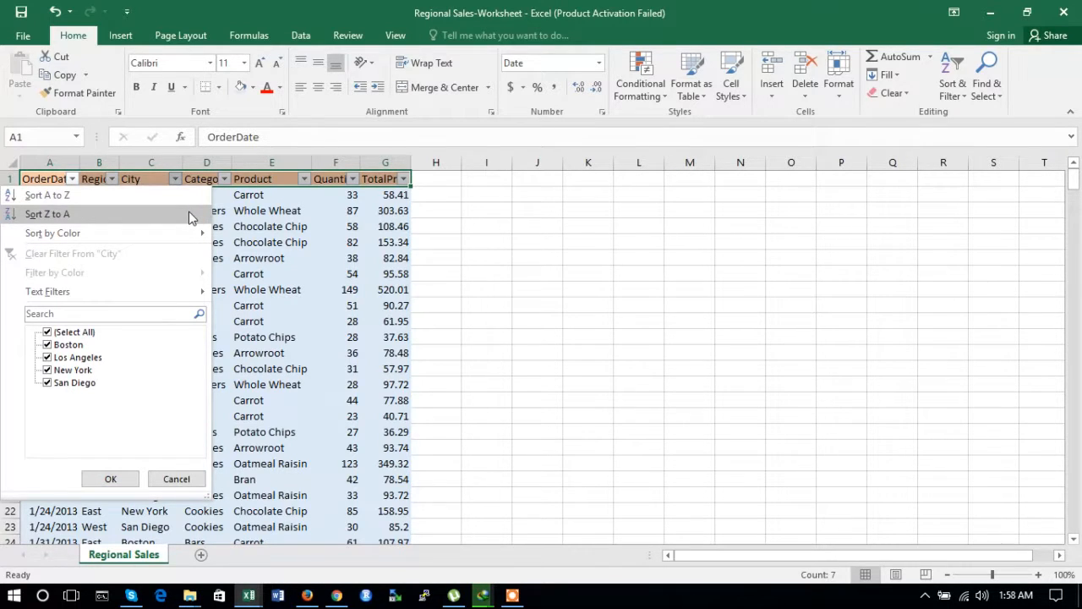
{"action": "key", "text": "Escape"}
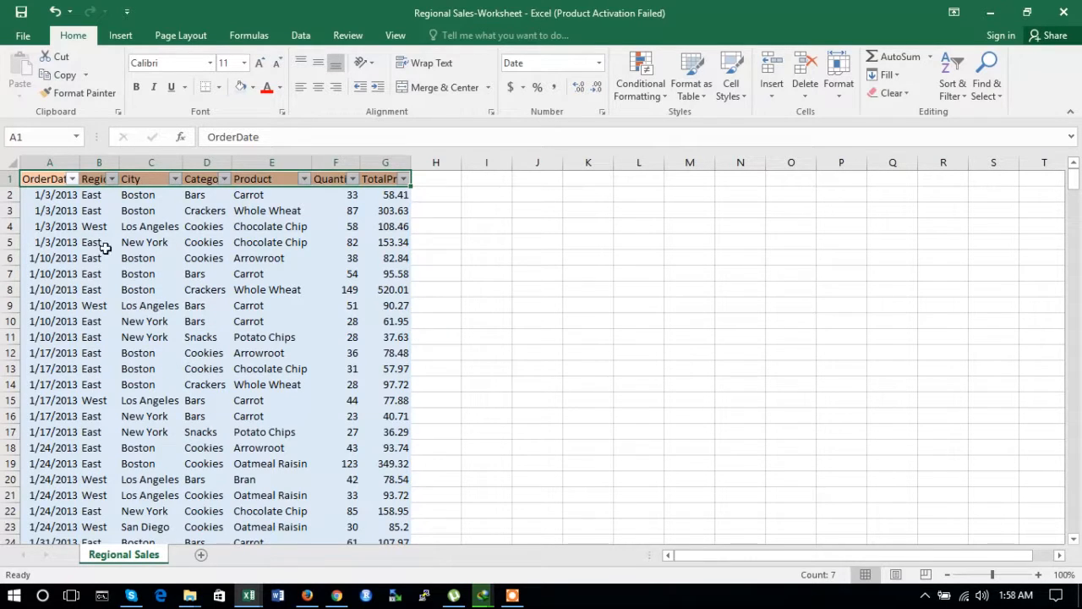
Step: Select the whole sales data range A1:G381, headers included
{"action": "left_click", "coordinate": [78, 221]}
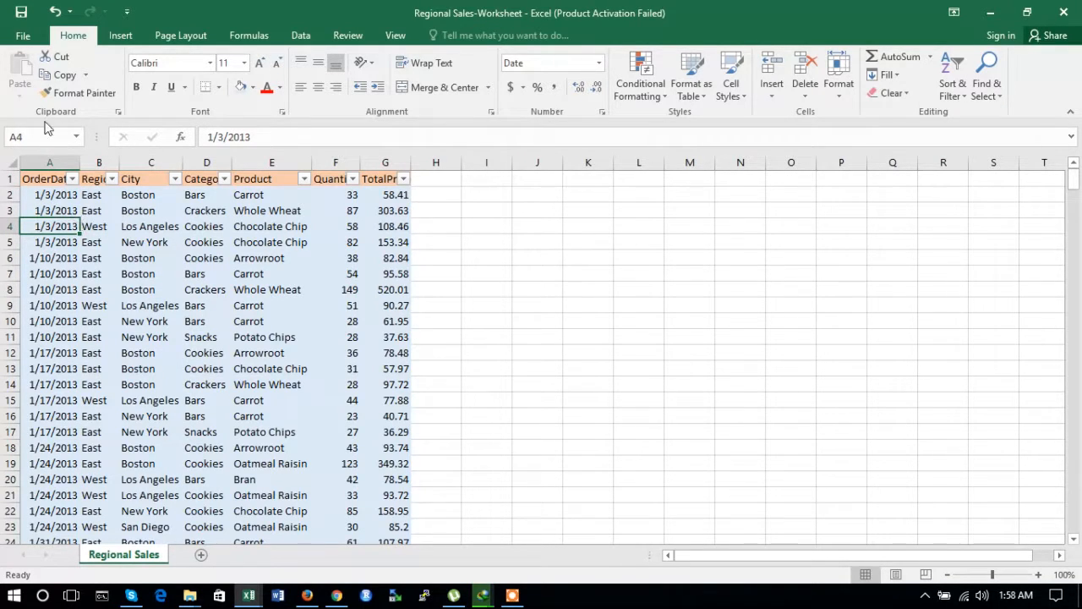
{"action": "left_click", "coordinate": [51, 178]}
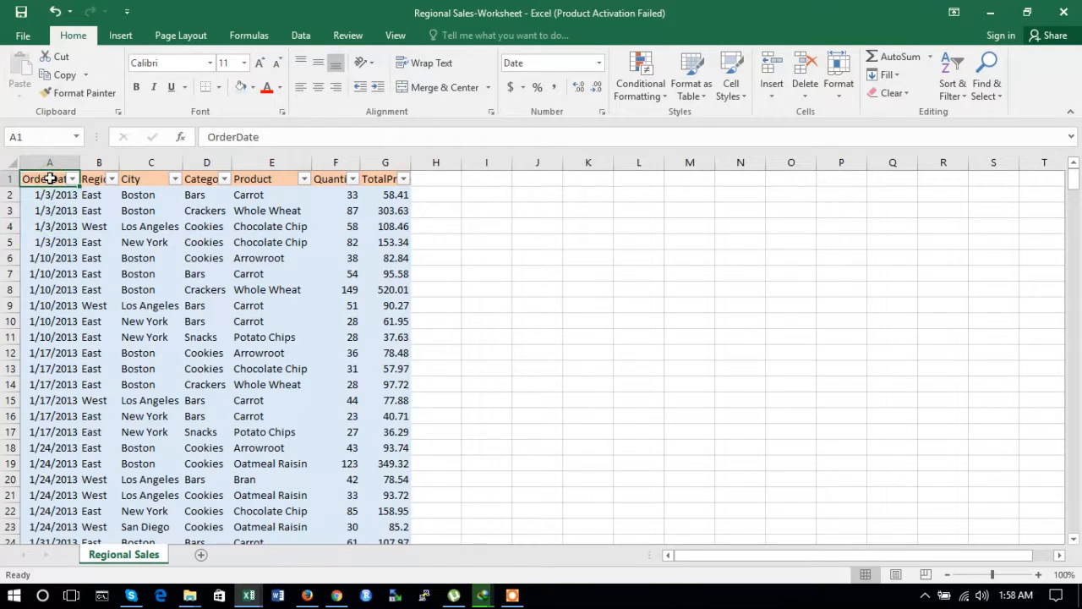
{"action": "key", "text": "ctrl+shift+Right"}
{"action": "key", "text": "ctrl+shift+Down"}
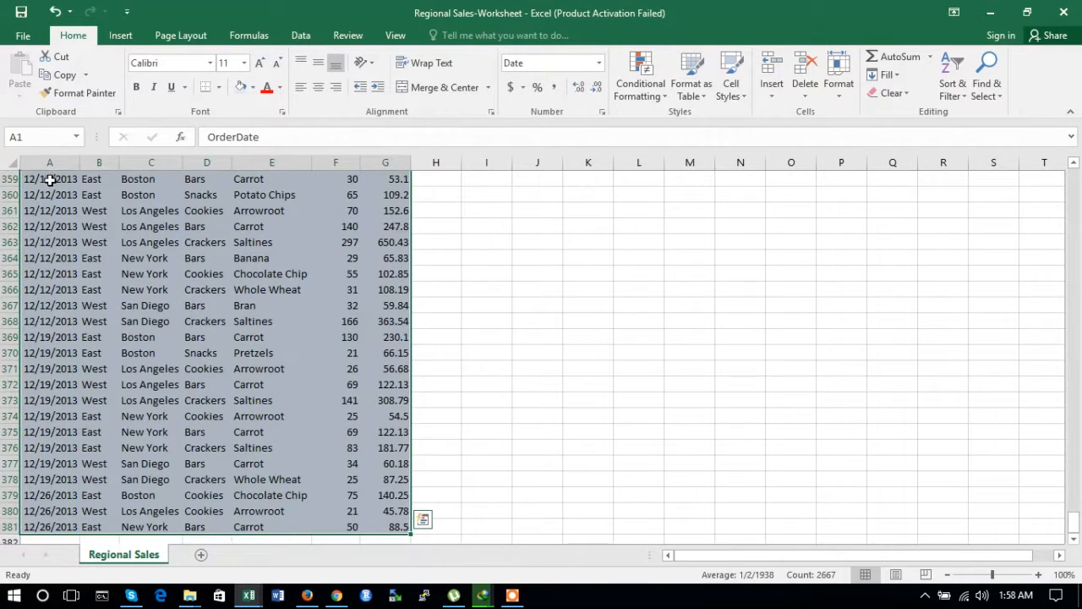
{"action": "left_click_drag", "start_coordinate": [1073, 521], "coordinate": [1075, 174]}
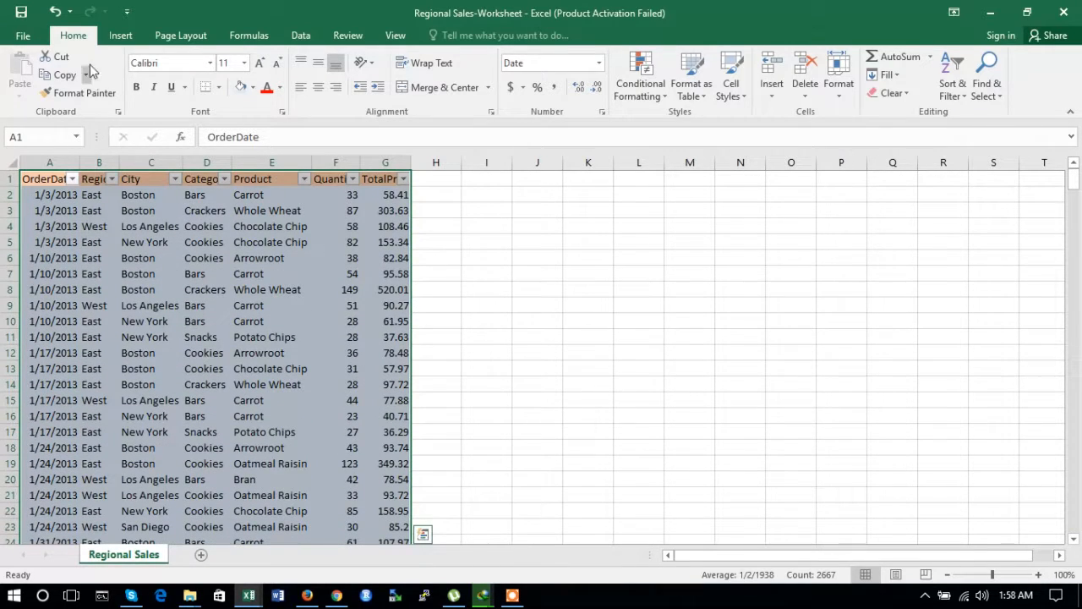
Step: Preview several recommended PivotTables for the sales data, such as quantity by product and region, without inserting any
{"action": "left_click", "coordinate": [127, 34]}
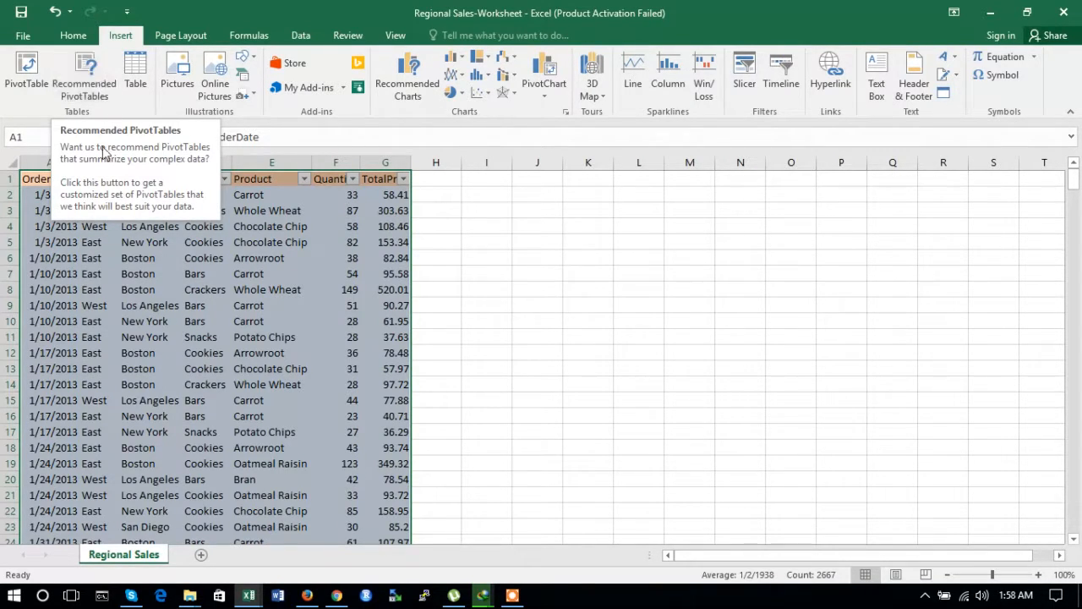
{"action": "left_click", "coordinate": [93, 88]}
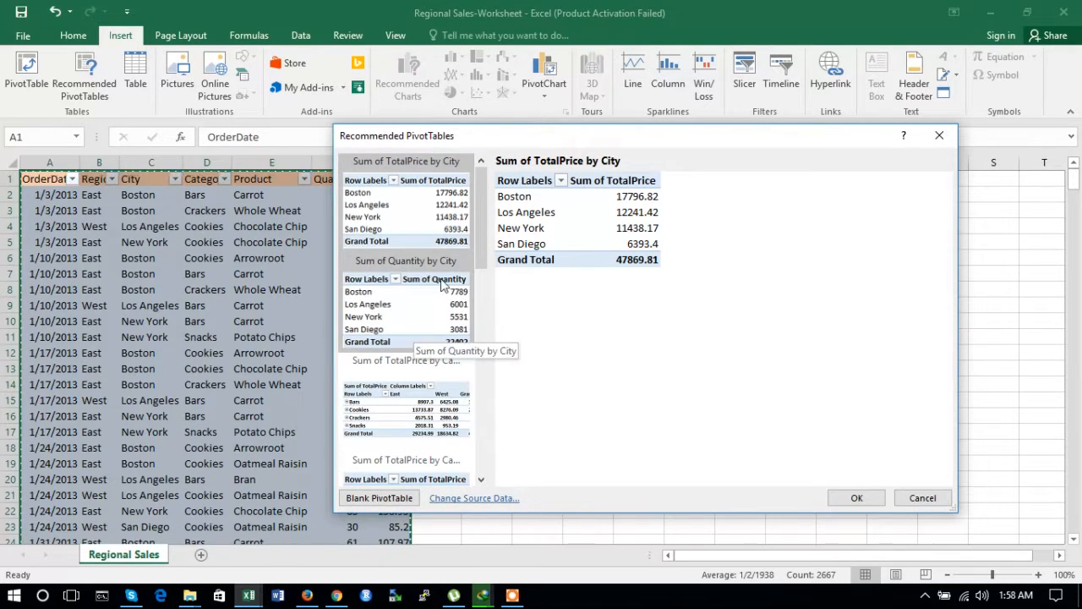
{"action": "left_click_drag", "start_coordinate": [482, 240], "coordinate": [481, 318]}
{"action": "left_click", "coordinate": [413, 329]}
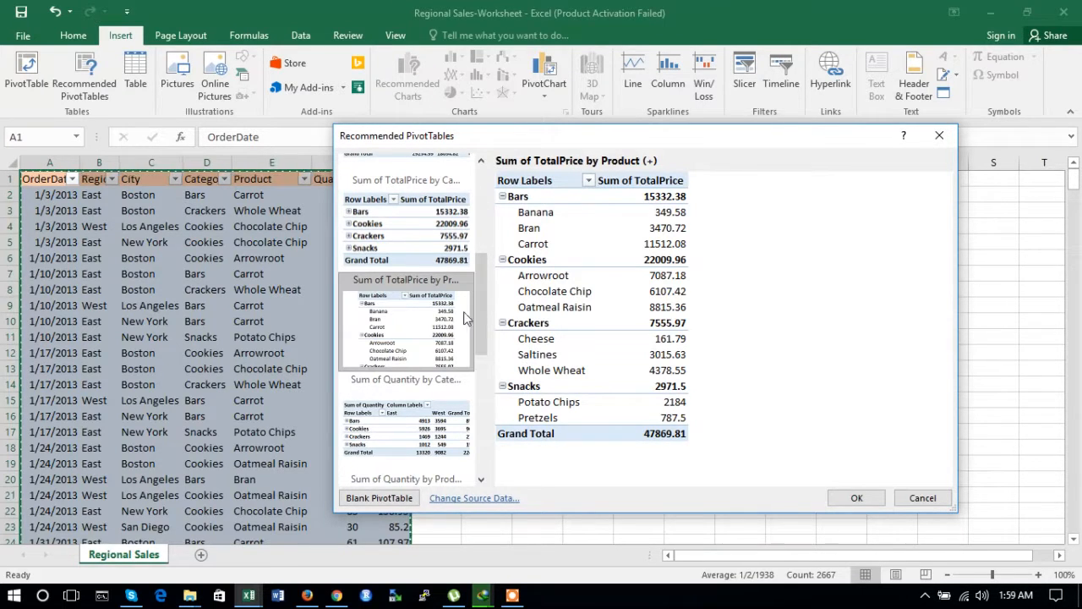
{"action": "scroll", "coordinate": [479, 324], "scroll_direction": "down", "scroll_amount": 3}
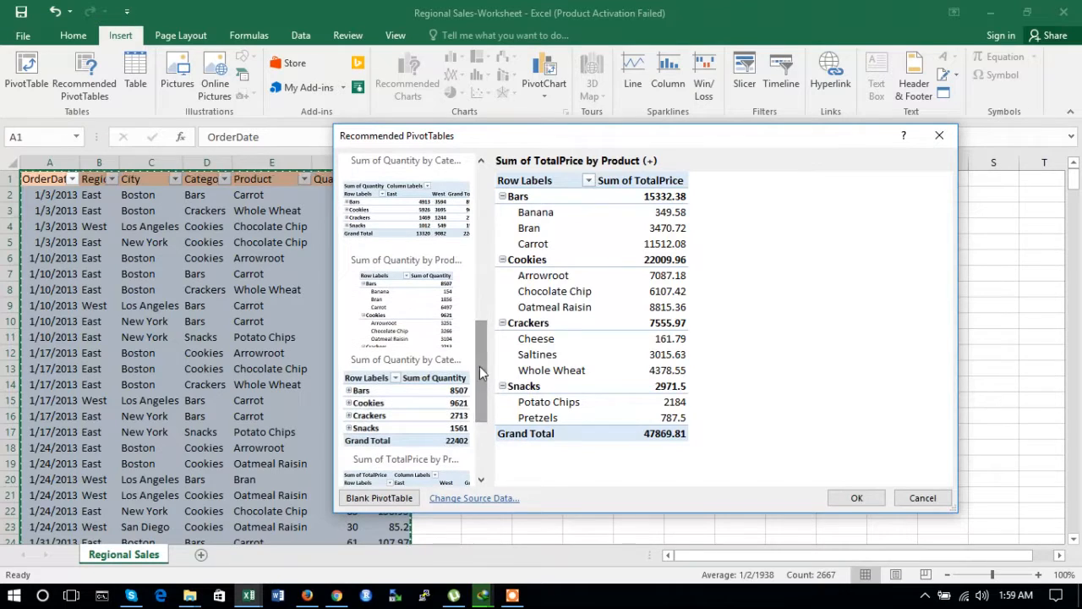
{"action": "left_click", "coordinate": [413, 388]}
{"action": "left_click", "coordinate": [404, 301]}
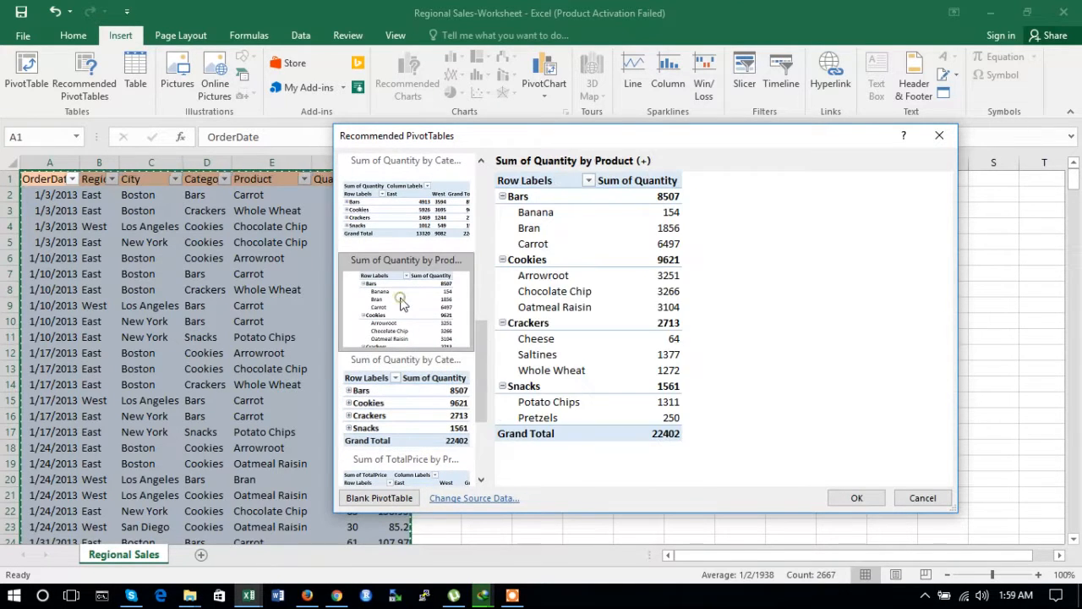
{"action": "left_click", "coordinate": [402, 230]}
{"action": "left_click_drag", "start_coordinate": [481, 403], "coordinate": [489, 448]}
{"action": "left_click", "coordinate": [421, 436]}
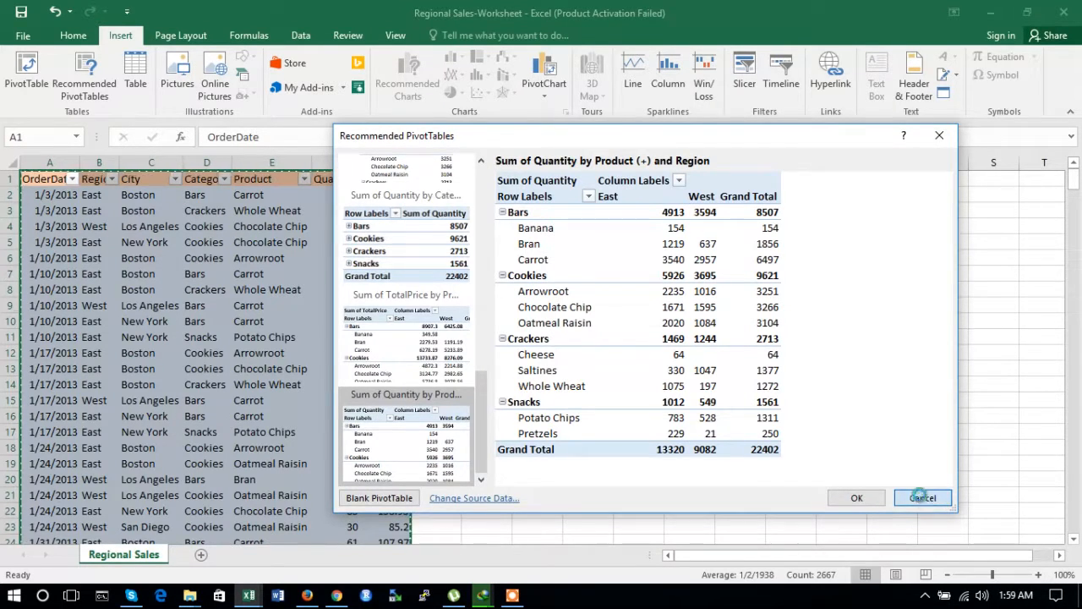
{"action": "left_click", "coordinate": [922, 499]}
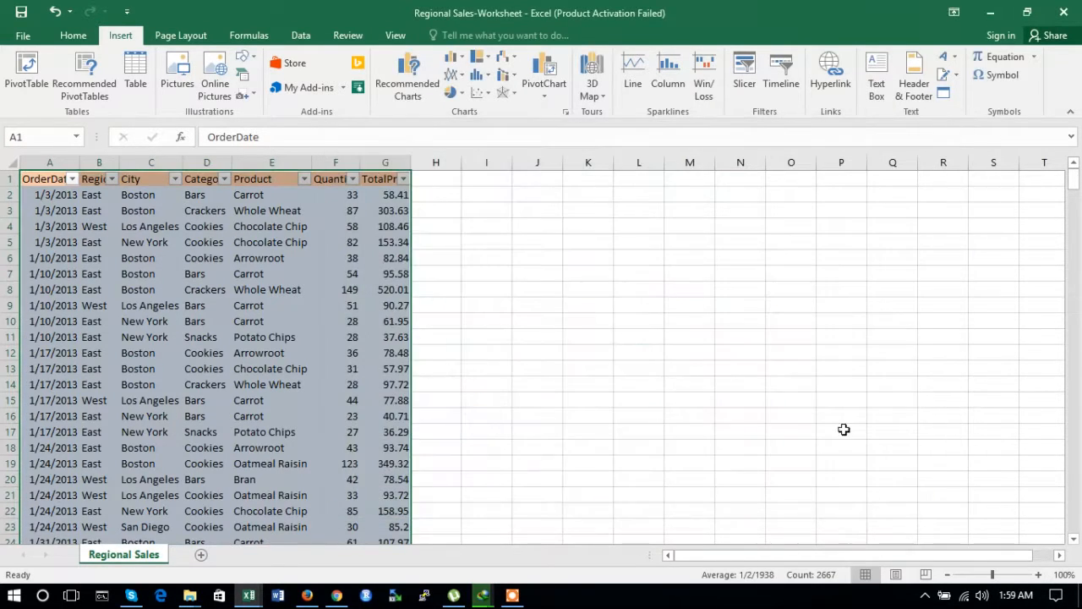
Step: Create a blank PivotTable from 'Regional Sales'!$A$1:$G$381 on a new worksheet
{"action": "left_click", "coordinate": [31, 85]}
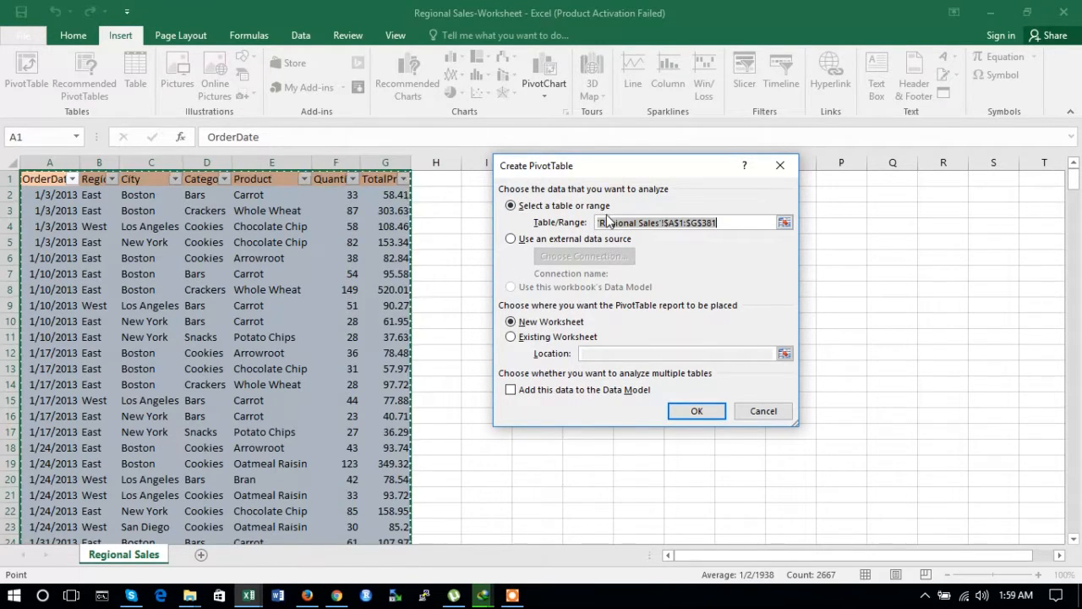
{"action": "left_click", "coordinate": [512, 338]}
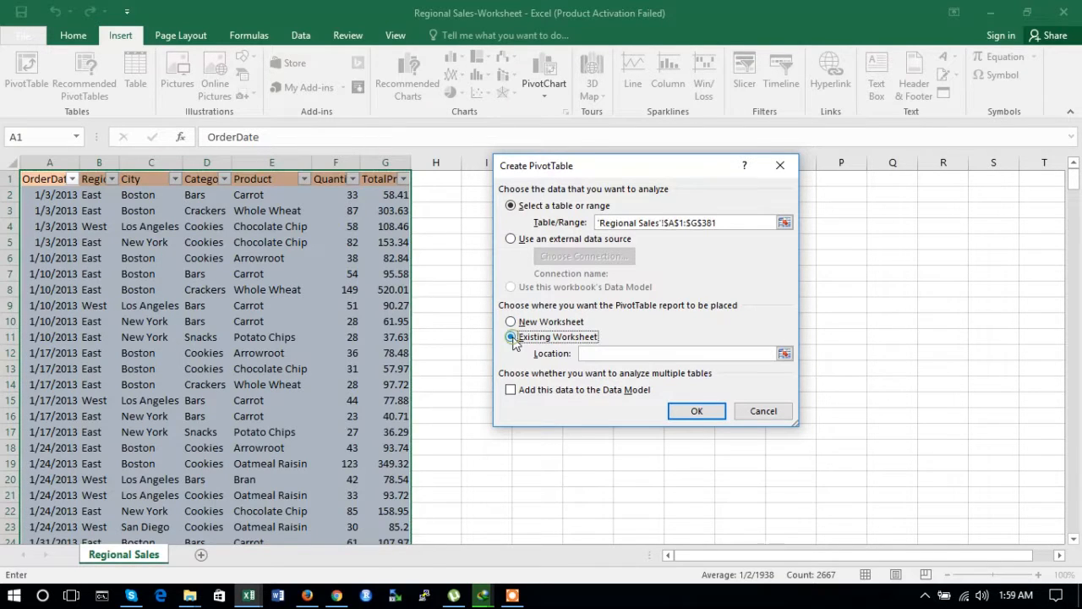
{"action": "left_click", "coordinate": [516, 322]}
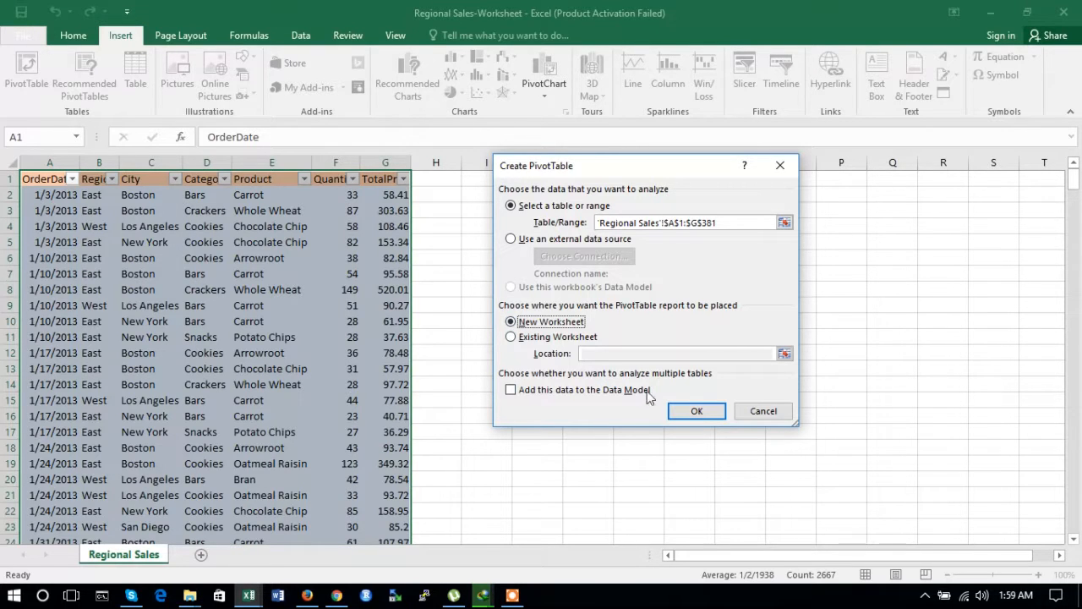
{"action": "left_click", "coordinate": [693, 411]}
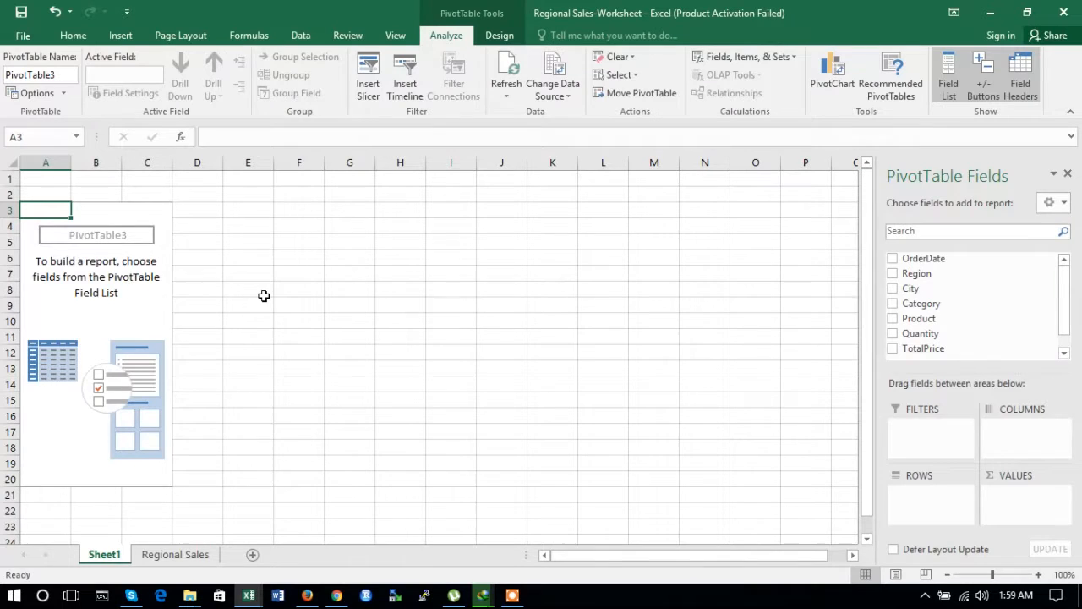
Step: Reorder the sheets so Regional Sales comes before Sheet1, and return to Sheet1
{"action": "left_click", "coordinate": [173, 557]}
{"action": "left_click_drag", "start_coordinate": [174, 559], "coordinate": [107, 560]}
{"action": "left_click", "coordinate": [191, 558]}
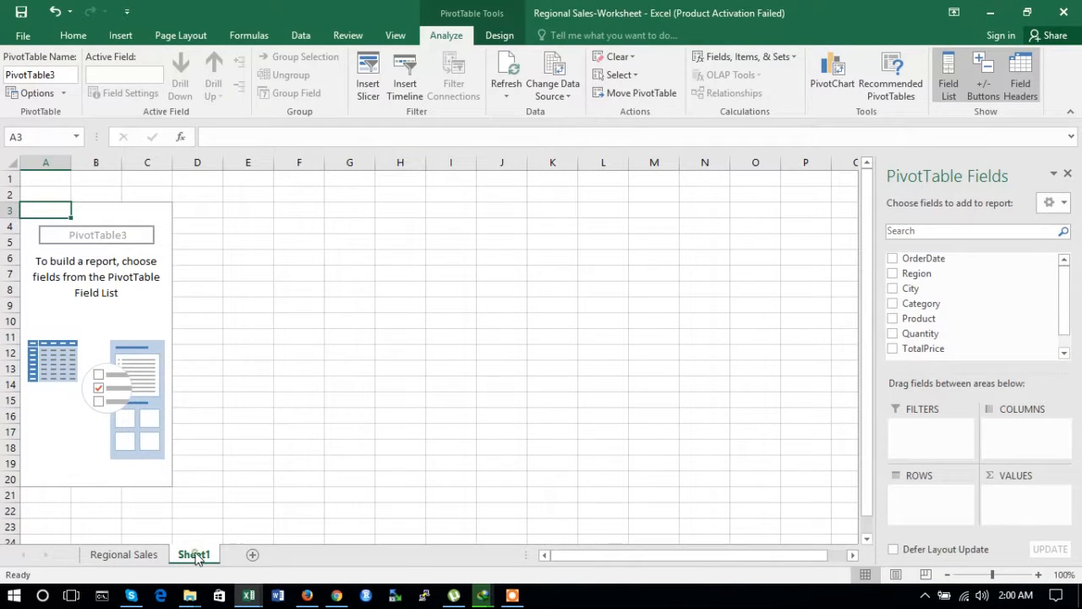
Step: Rename Sheet1 as "Pivot Table"
{"action": "double_click", "coordinate": [195, 554]}
{"action": "type", "text": "Pivot"}
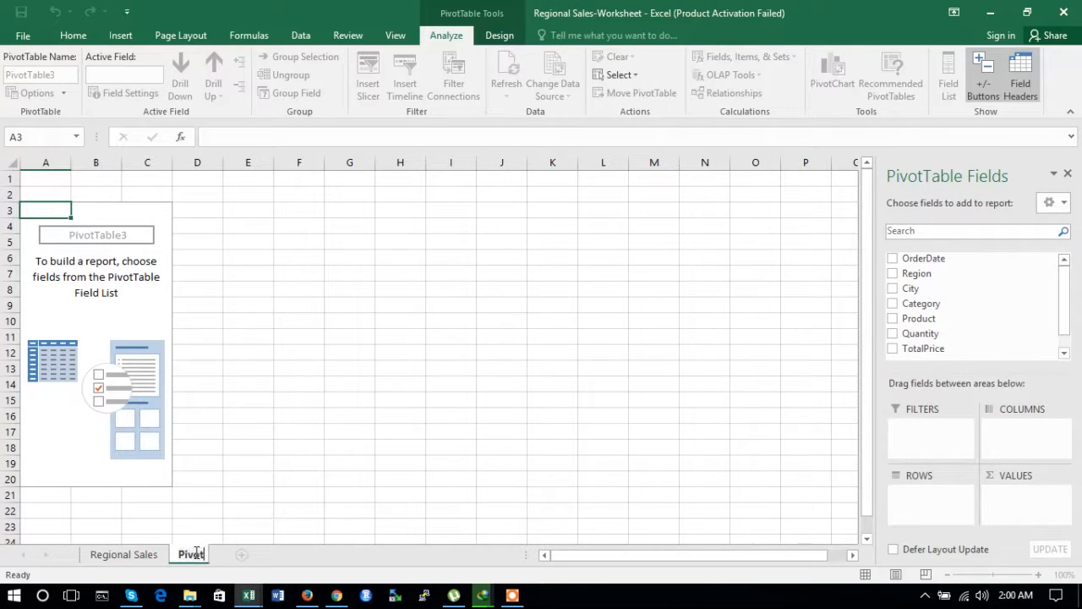
{"action": "key", "text": "Return"}
{"action": "type", "text": "Table"}
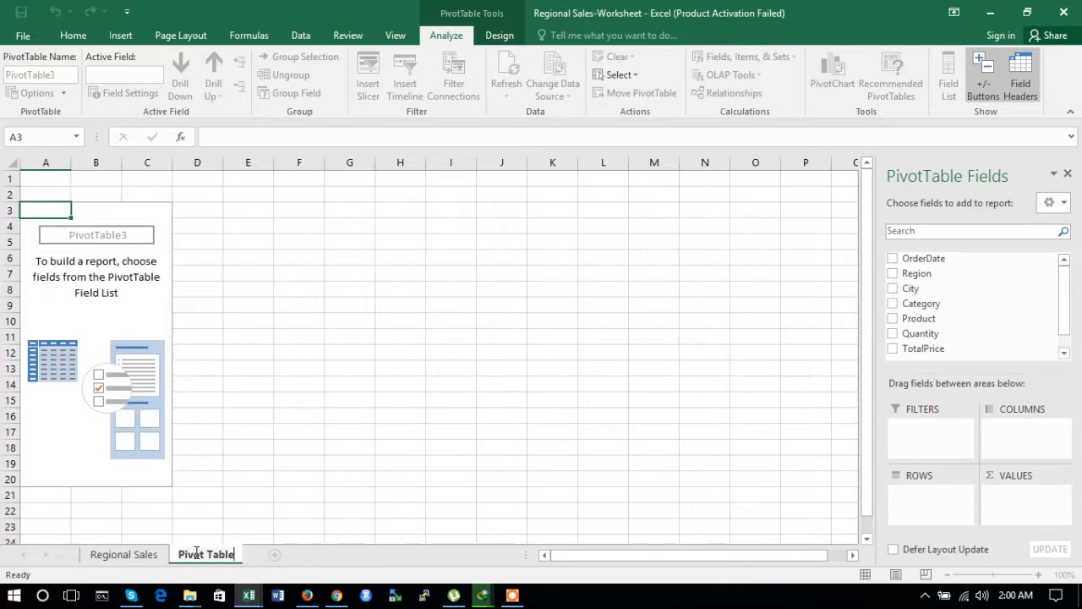
{"action": "key", "text": "Return"}
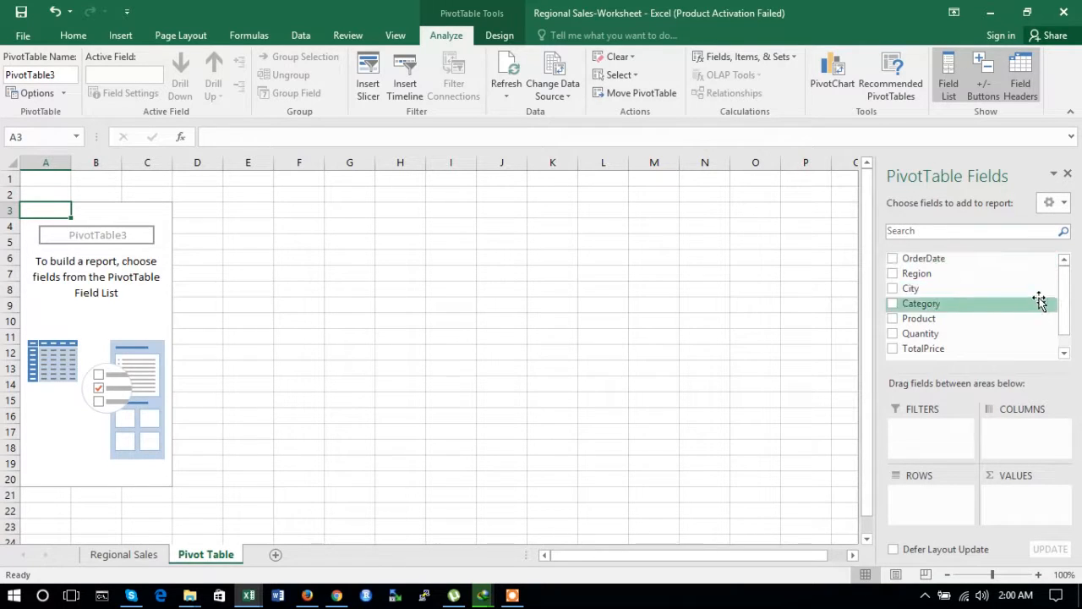
{"action": "mouse_move", "coordinate": [1065, 290]}
{"action": "left_mouse_down"}
{"action": "mouse_move", "coordinate": [1065, 314]}
{"action": "mouse_move", "coordinate": [1067, 277]}
{"action": "left_mouse_up"}
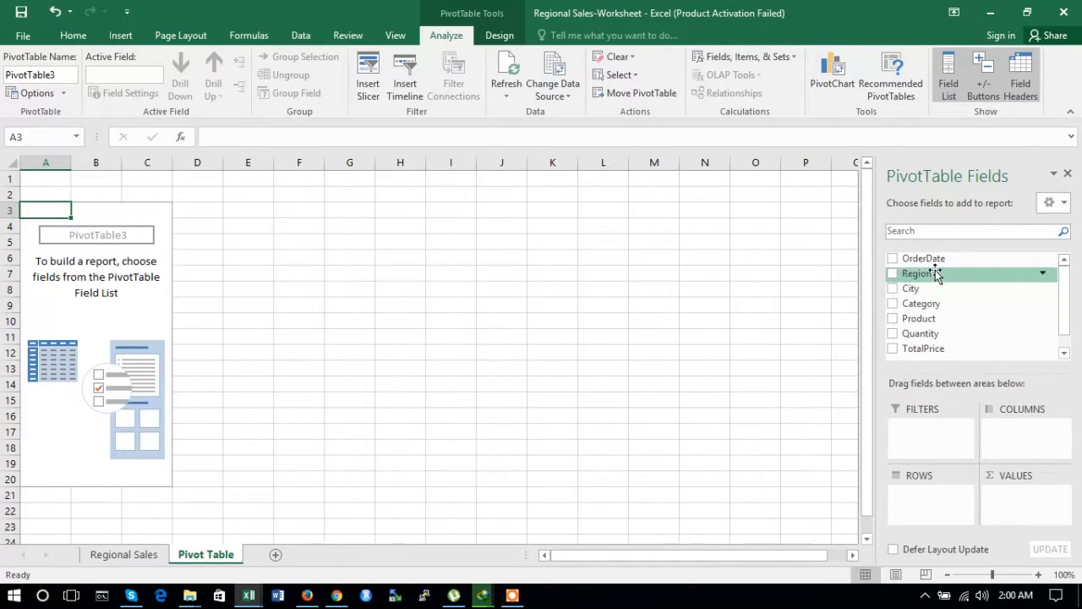
Step: Lay out the PivotTable with Region as filter, City as columns, Category and Product as rows, and Sum of TotalPrice as values
{"action": "left_click_drag", "start_coordinate": [936, 273], "coordinate": [928, 434]}
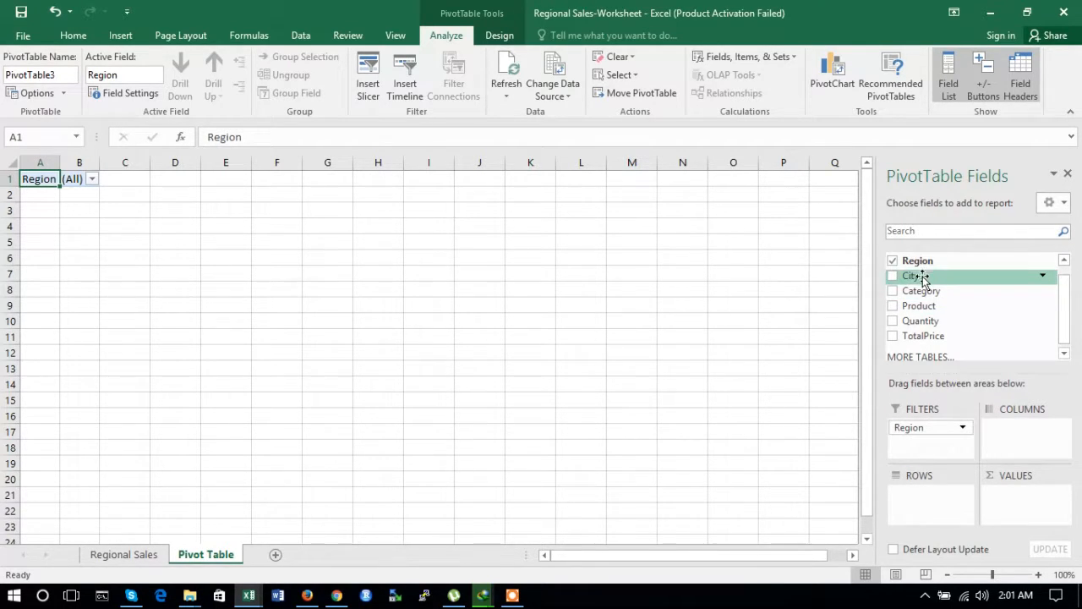
{"action": "left_click_drag", "start_coordinate": [923, 279], "coordinate": [1015, 431]}
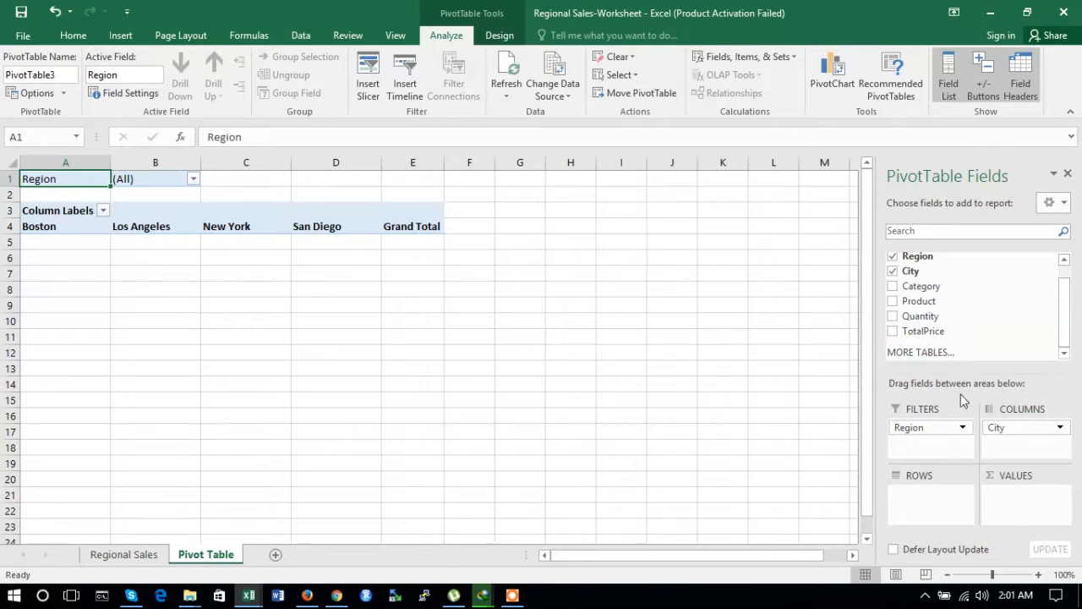
{"action": "left_click_drag", "start_coordinate": [933, 332], "coordinate": [1020, 497]}
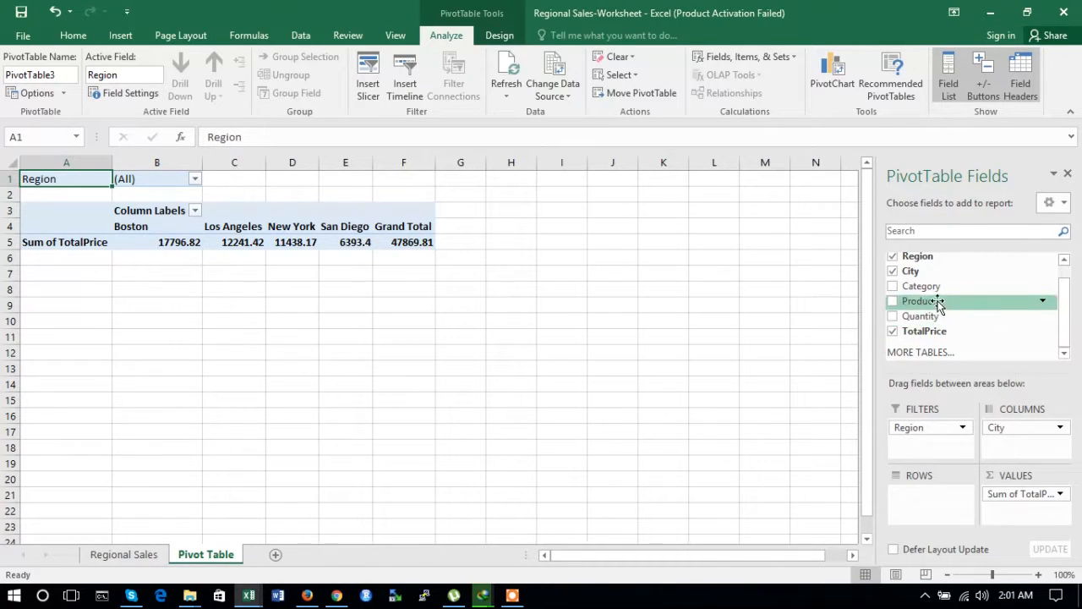
{"action": "left_click_drag", "start_coordinate": [942, 286], "coordinate": [926, 502]}
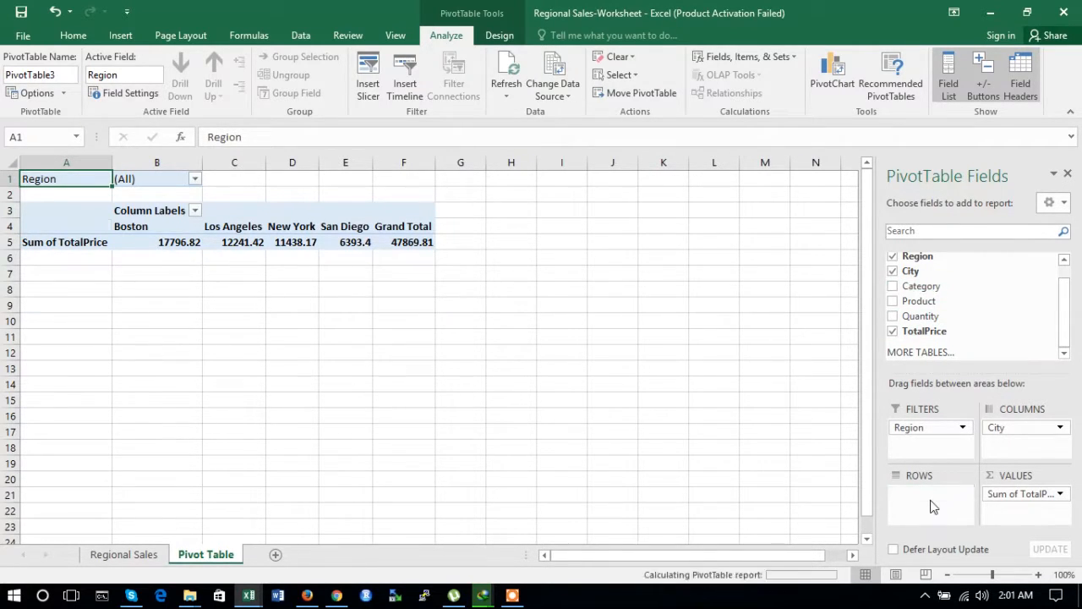
{"action": "left_click_drag", "start_coordinate": [939, 306], "coordinate": [925, 517]}
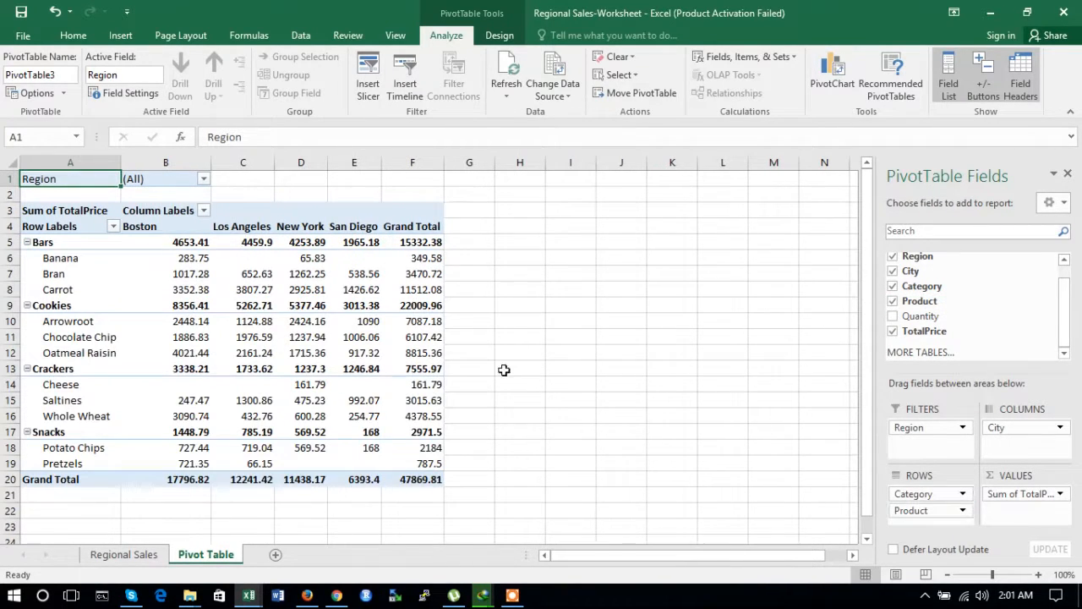
Step: Filter the PivotTable's Region field to East only, with multiple-item selection enabled
{"action": "mouse_move", "coordinate": [172, 251]}
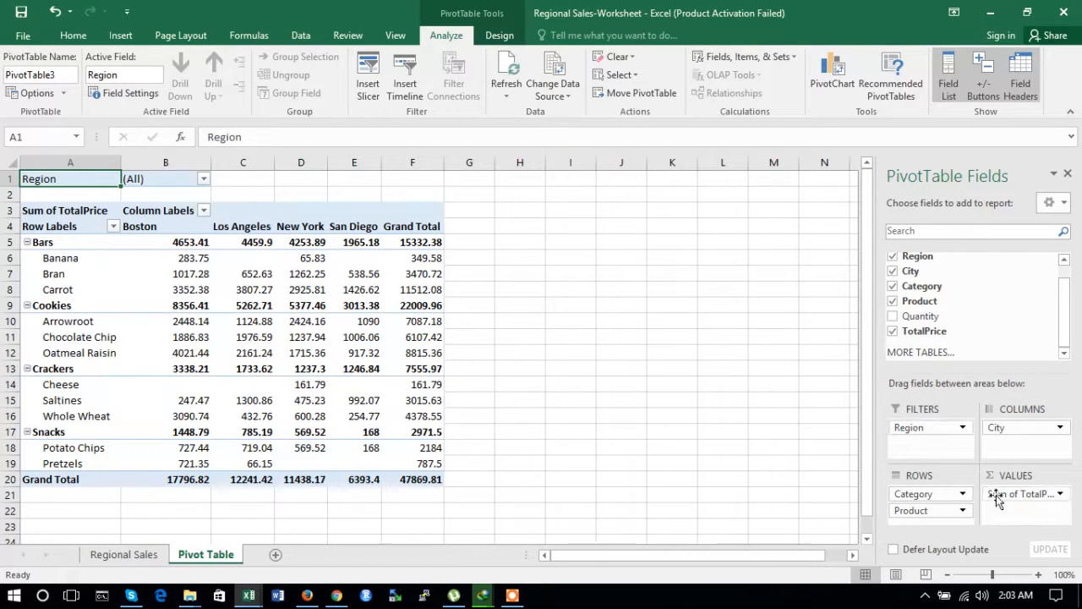
{"action": "left_click", "coordinate": [204, 180]}
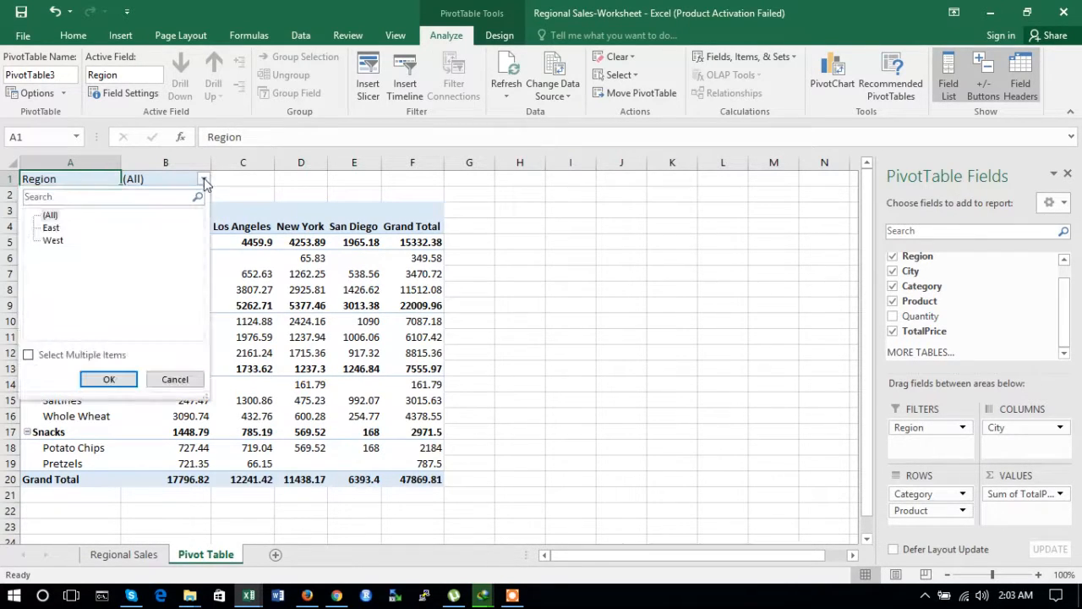
{"action": "left_click", "coordinate": [49, 228]}
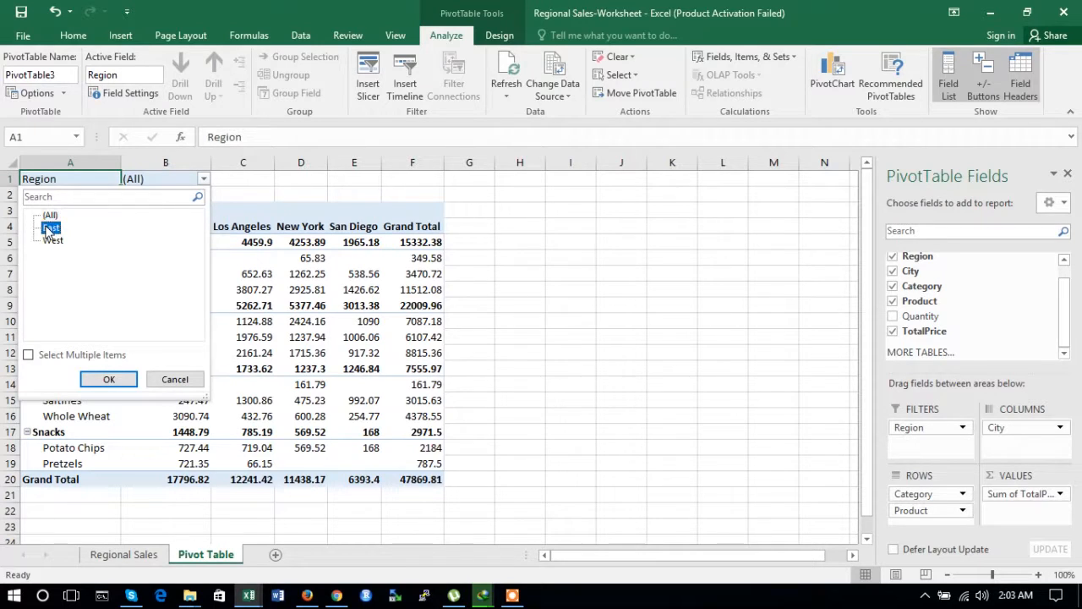
{"action": "left_click", "coordinate": [54, 355]}
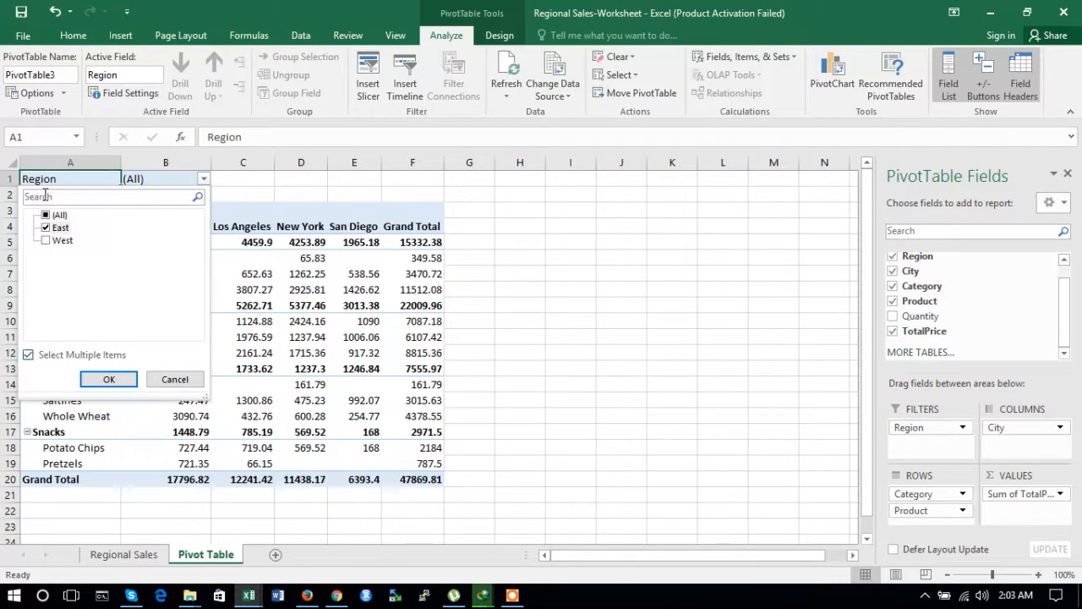
{"action": "left_click", "coordinate": [109, 379]}
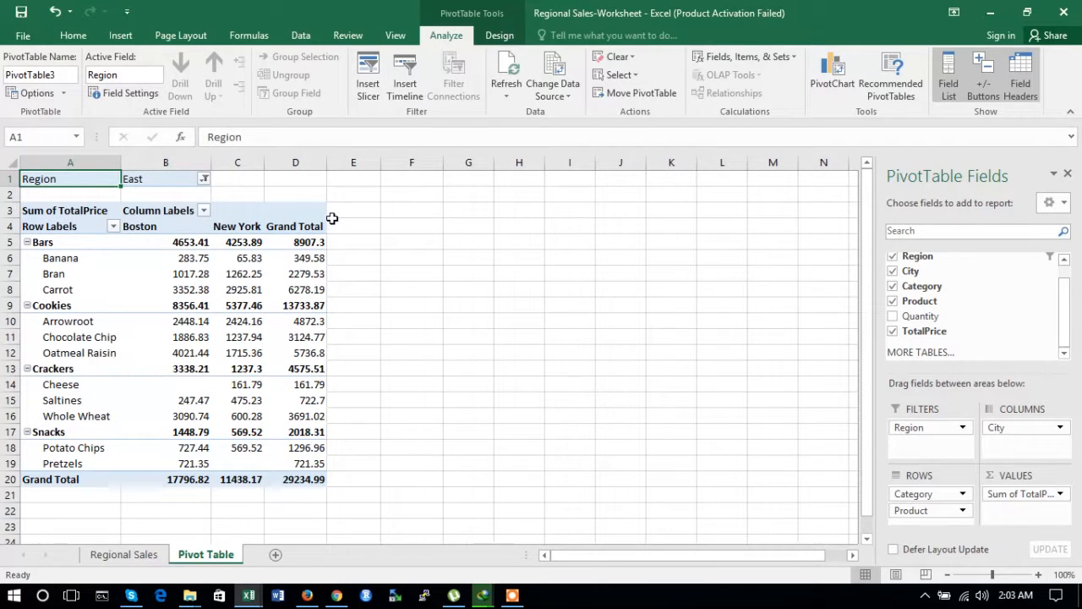
Step: Include West again in the PivotTable's Region filter alongside East
{"action": "left_click", "coordinate": [204, 178]}
{"action": "left_click", "coordinate": [62, 244]}
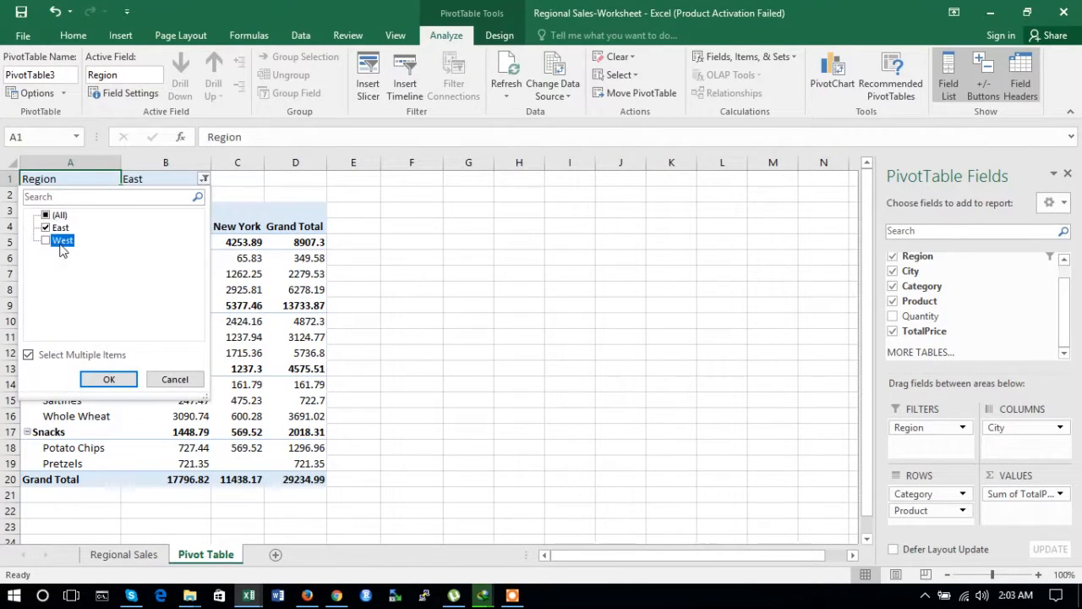
{"action": "left_click", "coordinate": [46, 241]}
{"action": "left_click", "coordinate": [108, 379]}
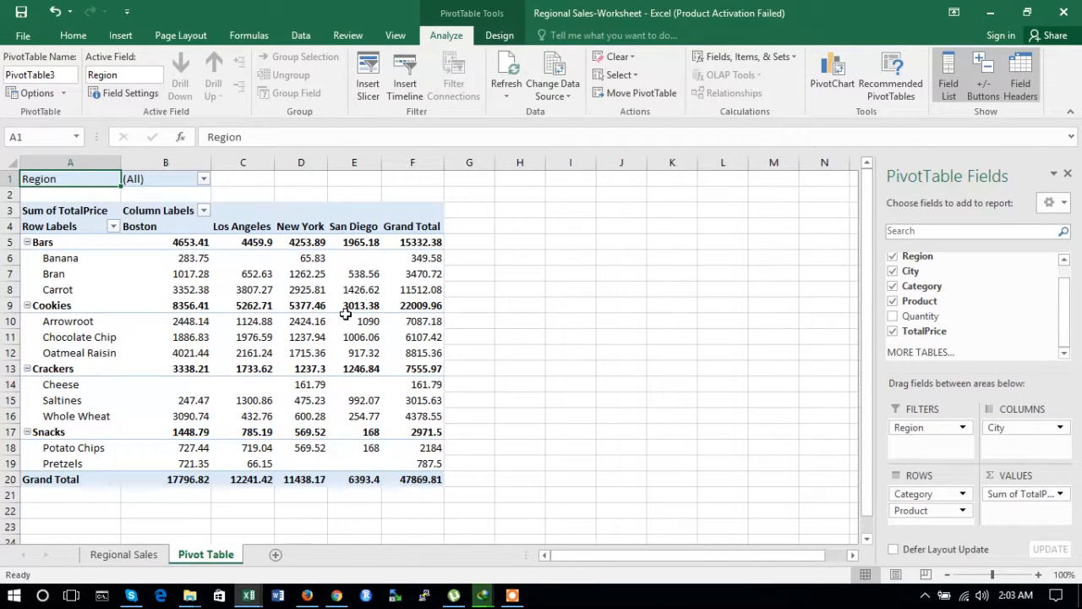
Step: Create a PivotChart from 'Regional Sales'!$A$1:$G$381 on a new worksheet and move the empty chart farther from its PivotTable
{"action": "mouse_move", "coordinate": [350, 326]}
{"action": "left_click", "coordinate": [123, 555]}
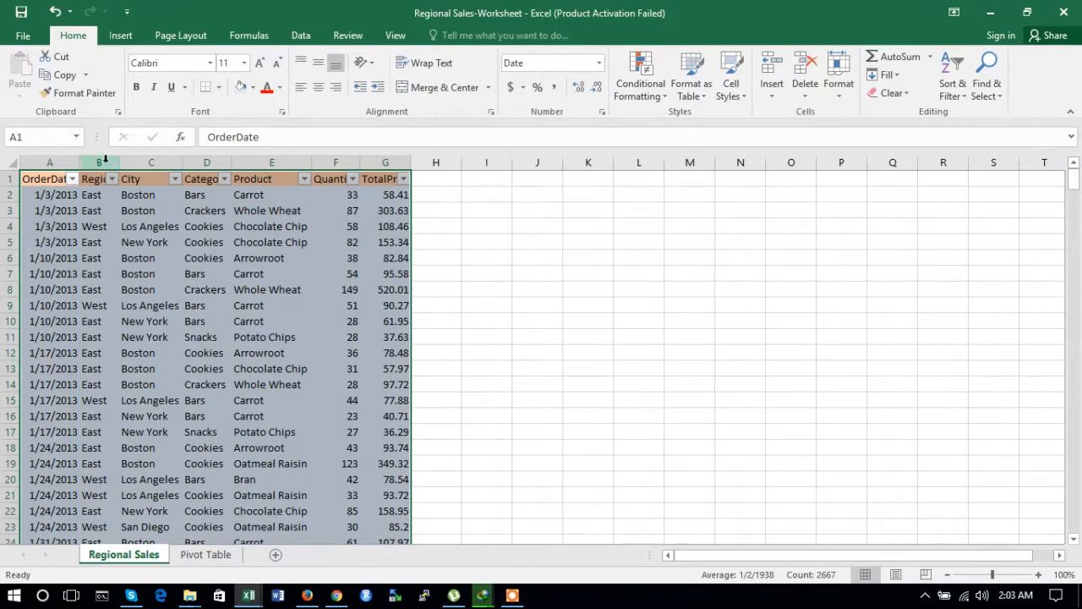
{"action": "left_click", "coordinate": [121, 36]}
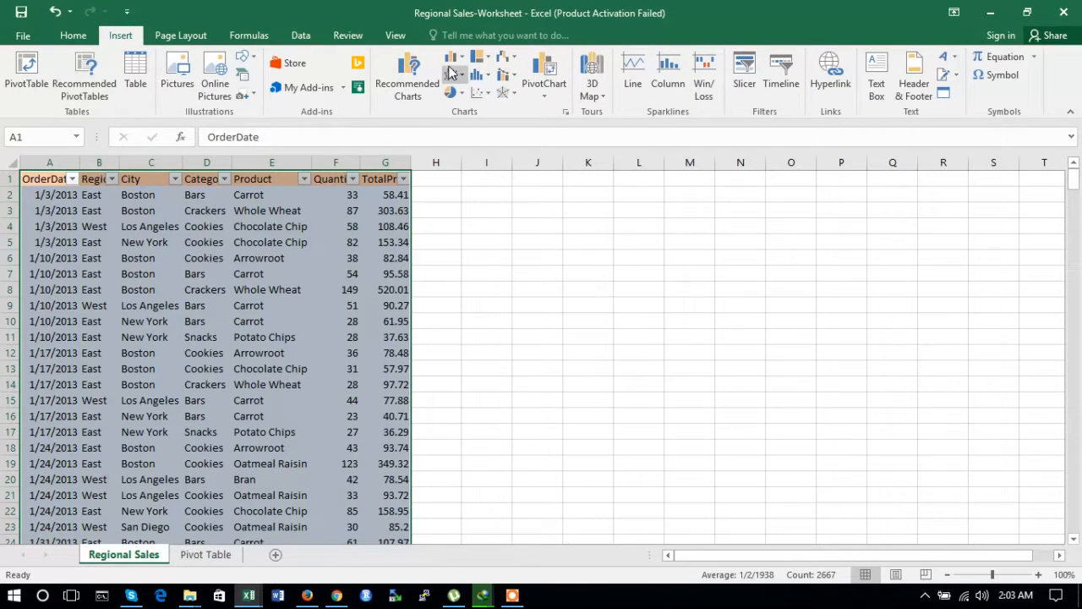
{"action": "left_click", "coordinate": [545, 98]}
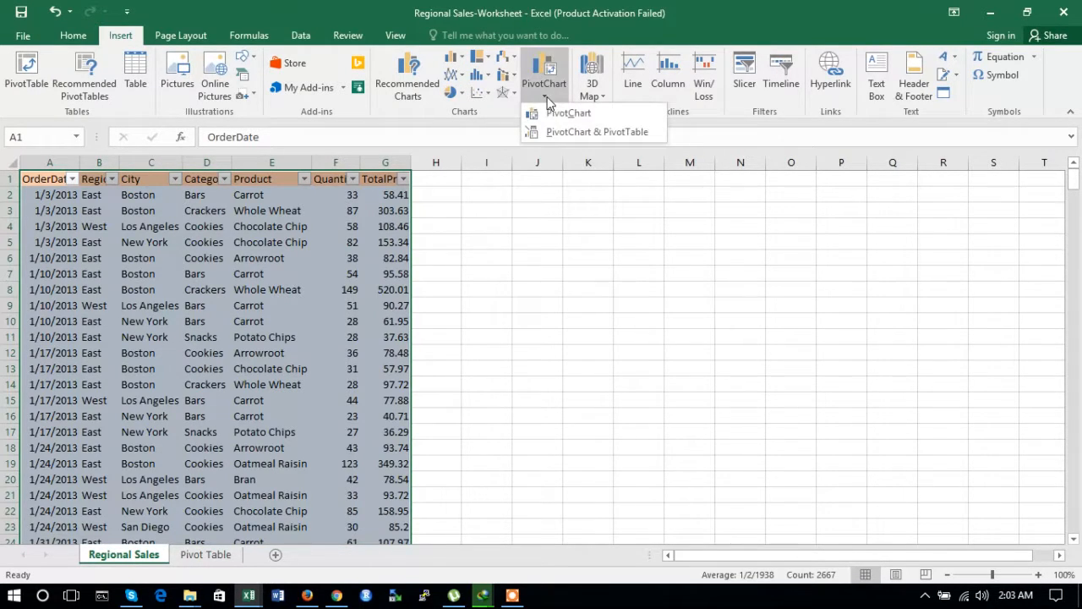
{"action": "left_click", "coordinate": [565, 112]}
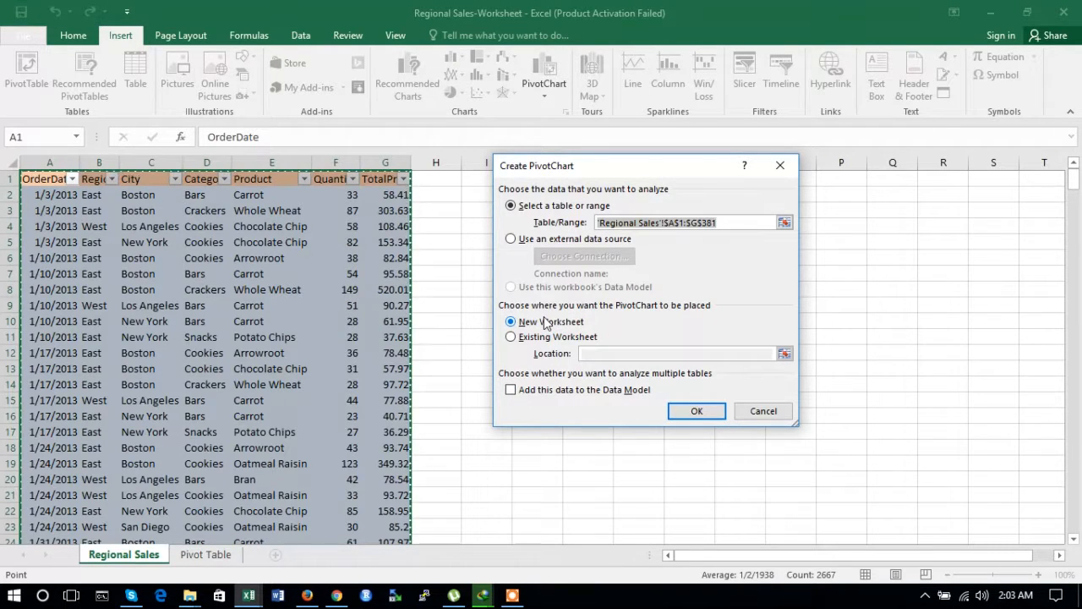
{"action": "left_click", "coordinate": [687, 414]}
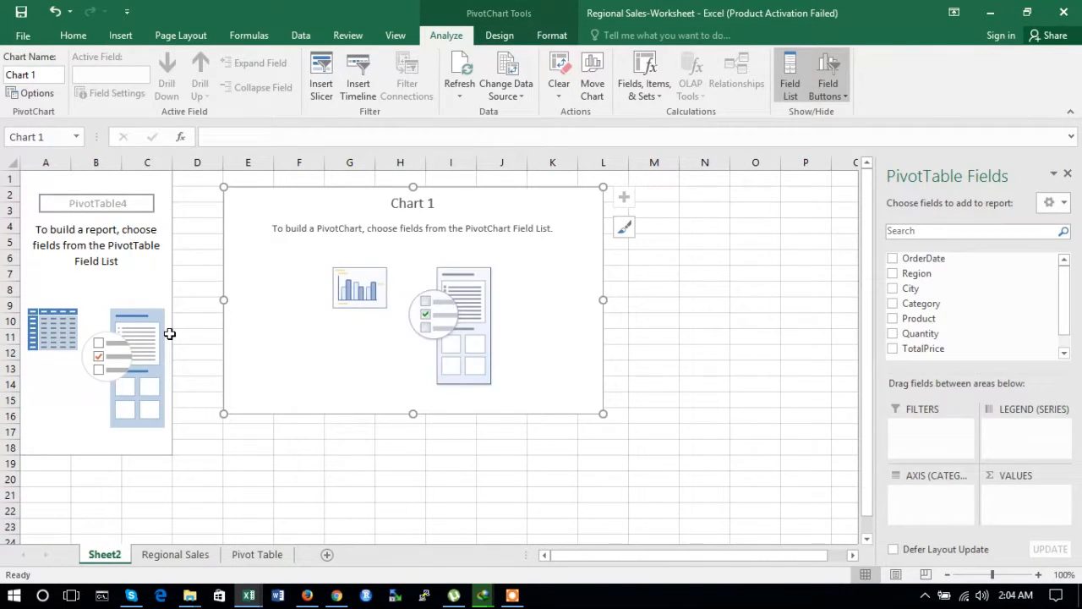
{"action": "left_click_drag", "start_coordinate": [471, 203], "coordinate": [609, 231]}
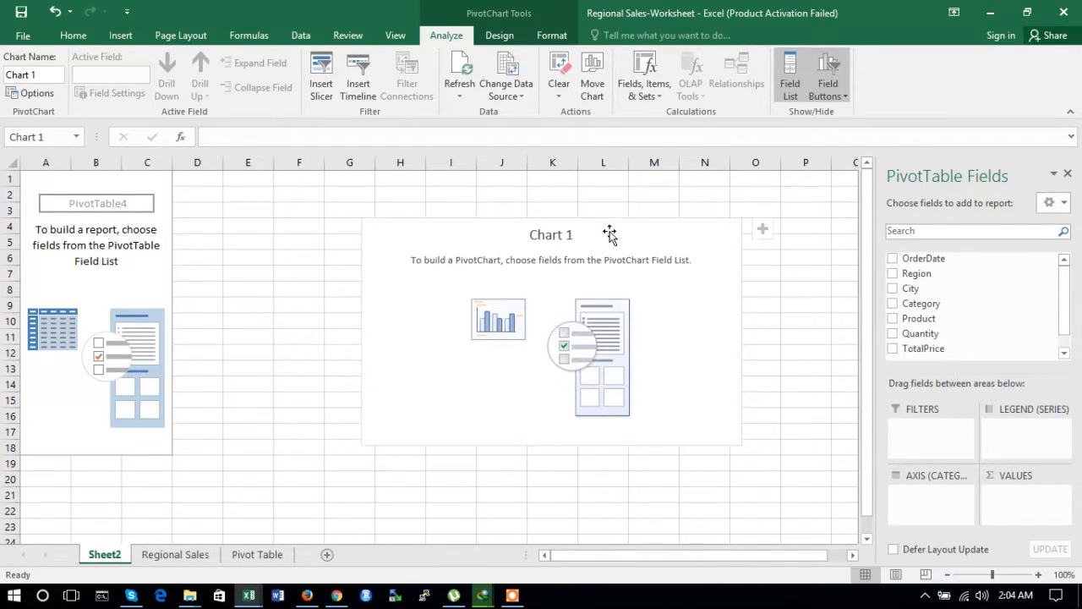
Step: Rename Sheet2 as "Pivot Chart"
{"action": "double_click", "coordinate": [103, 558]}
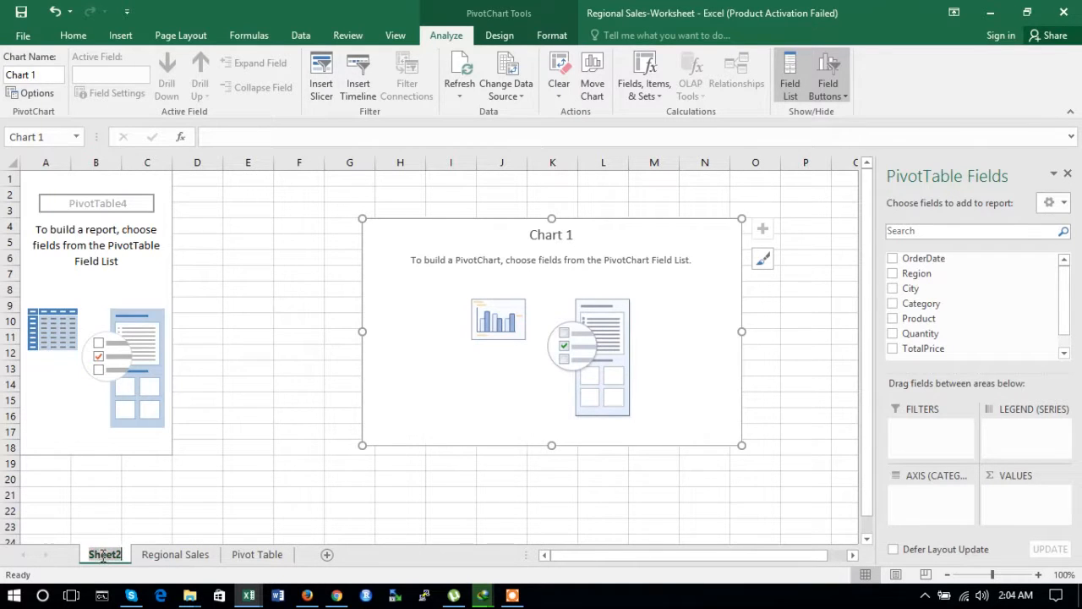
{"action": "type", "text": "Pivo"}
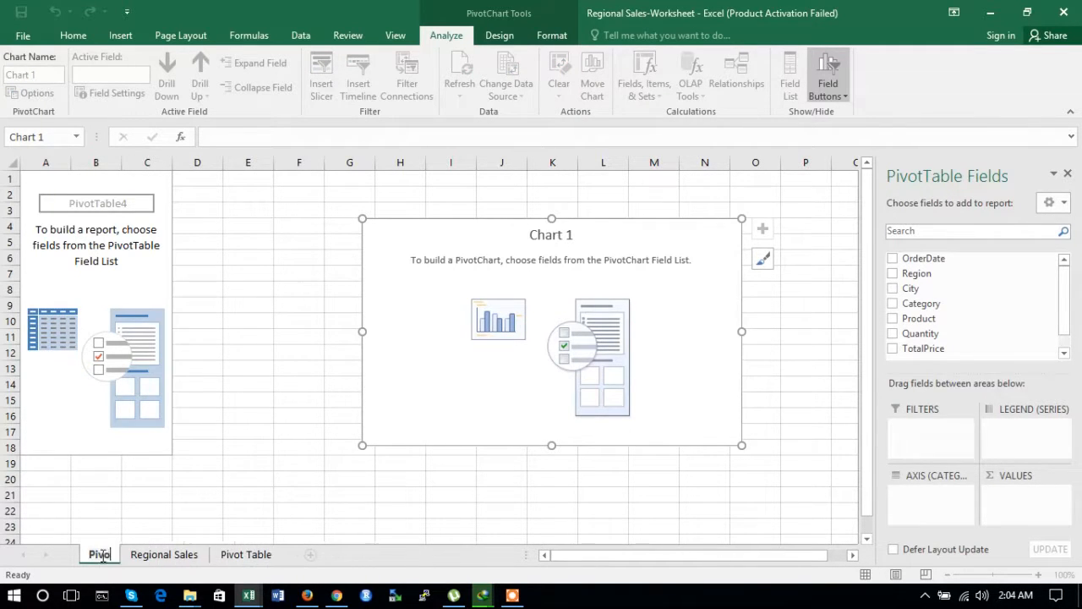
{"action": "type", "text": "t Chart"}
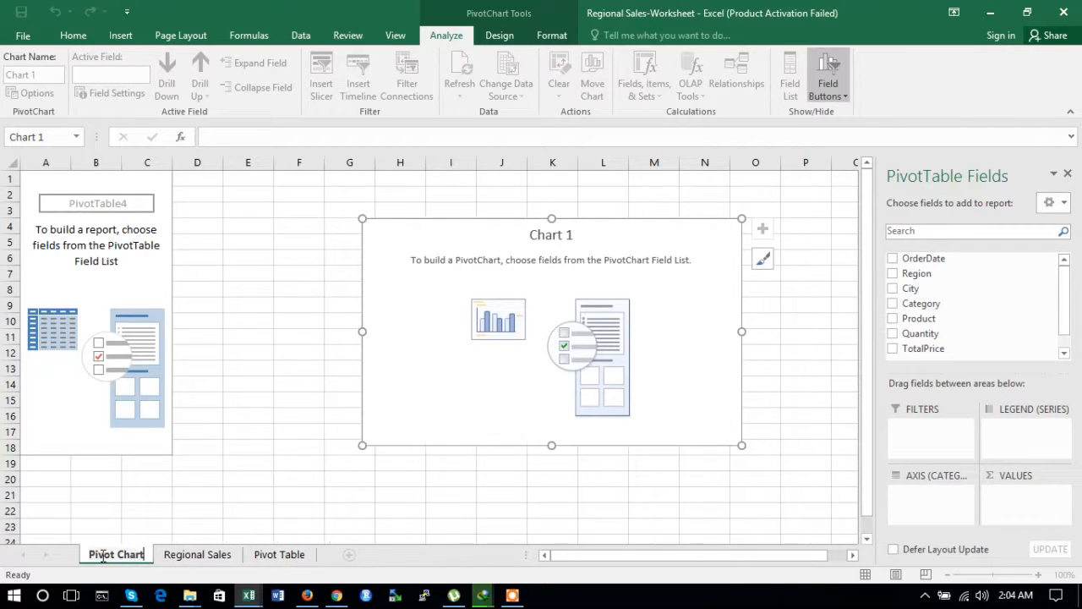
{"action": "key", "text": "Return"}
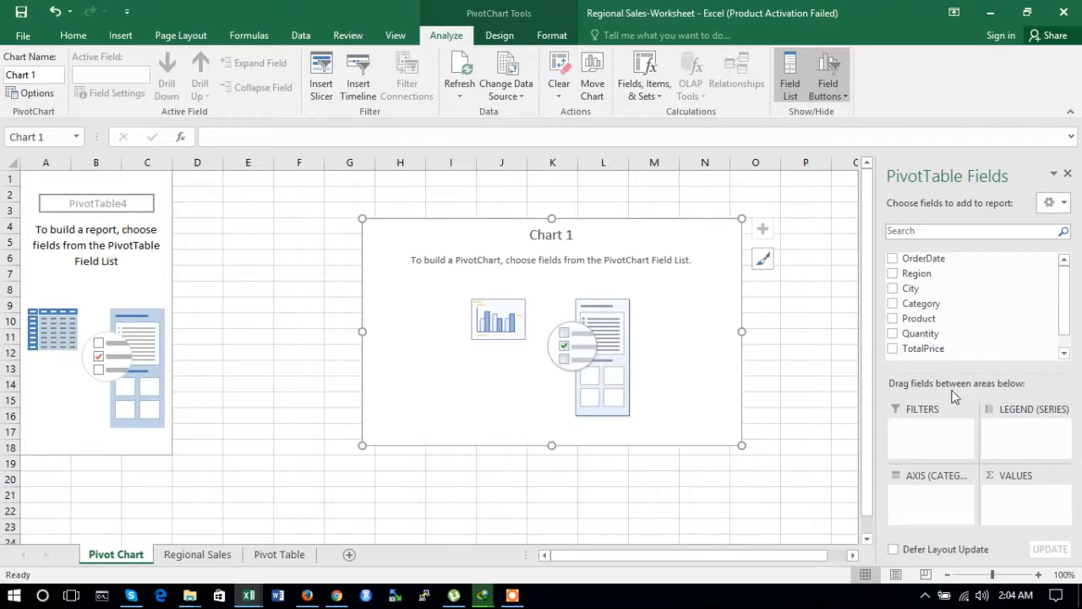
Step: Add Category and Product as PivotChart filters and TotalPrice as its summed values
{"action": "left_click_drag", "start_coordinate": [949, 308], "coordinate": [917, 430]}
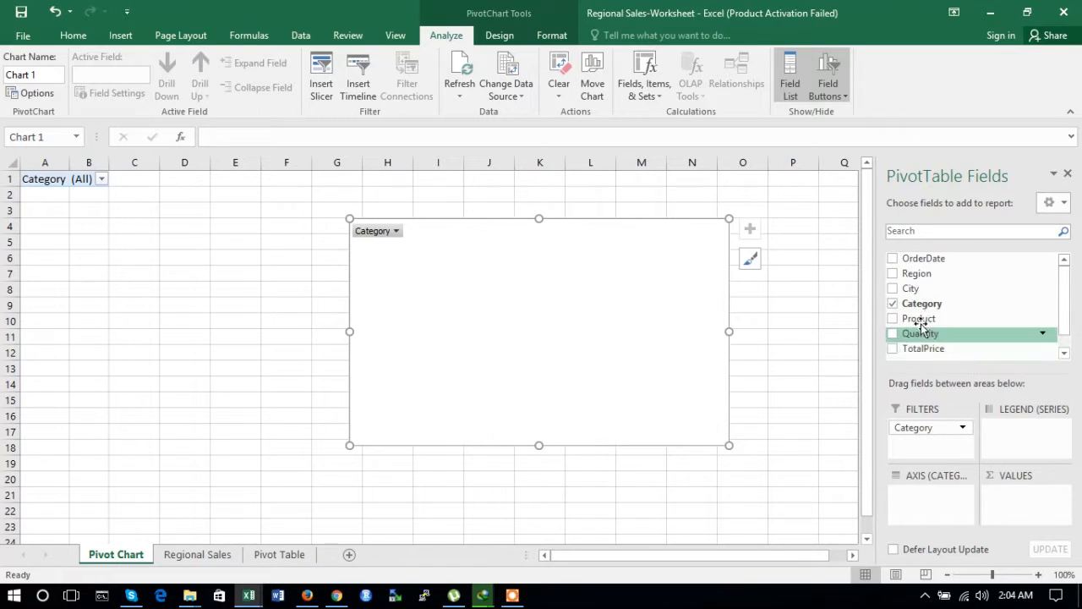
{"action": "left_click_drag", "start_coordinate": [944, 316], "coordinate": [925, 451]}
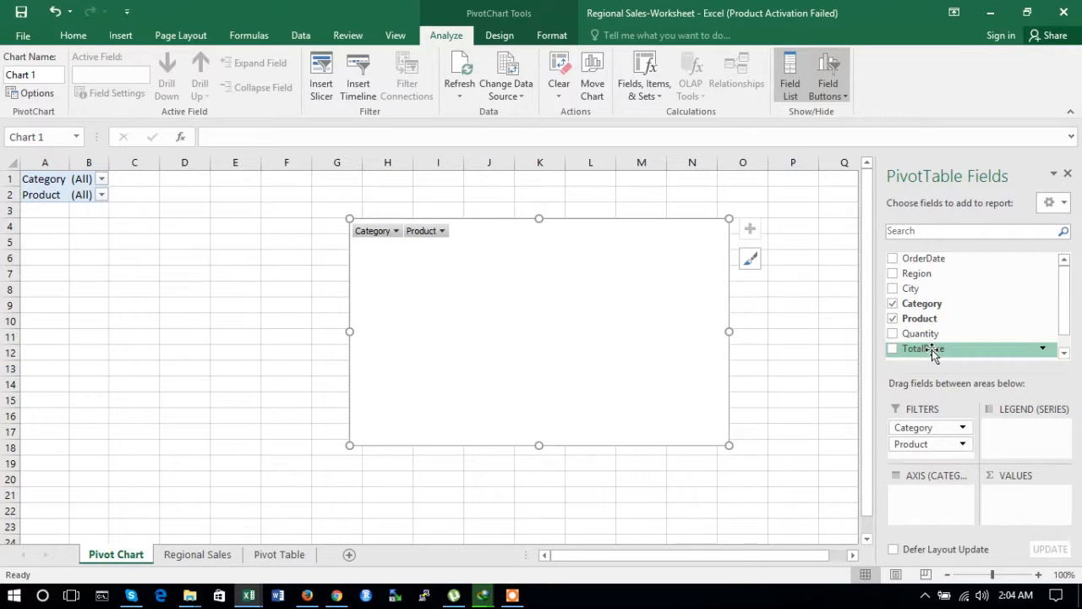
{"action": "left_click_drag", "start_coordinate": [934, 353], "coordinate": [1020, 501]}
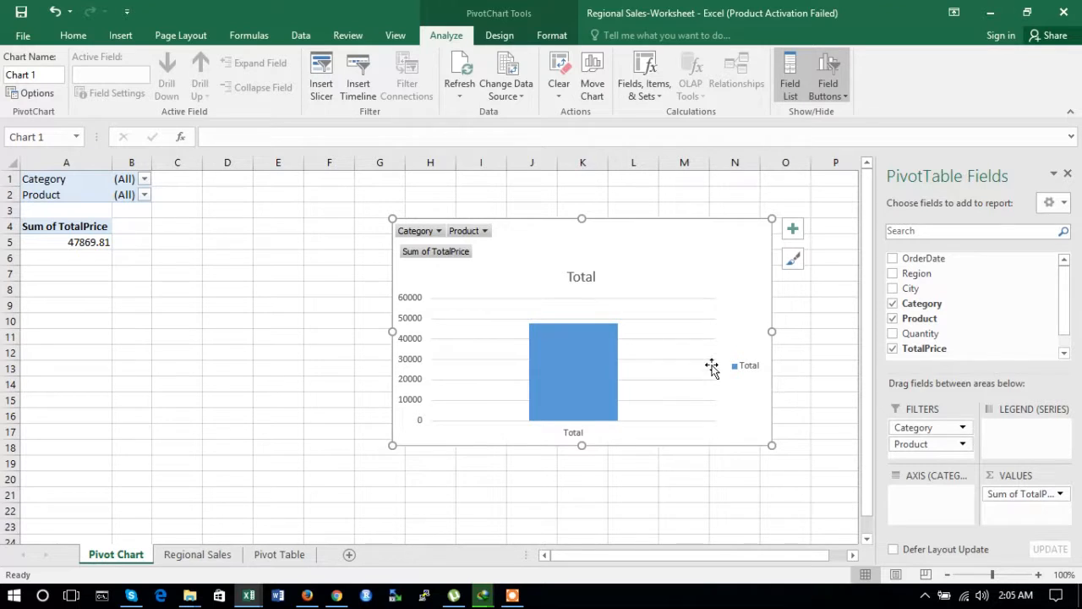
Step: Set Region as the PivotChart's legend series and City as its axis, and move the chart closer to the table
{"action": "left_click_drag", "start_coordinate": [926, 274], "coordinate": [925, 497]}
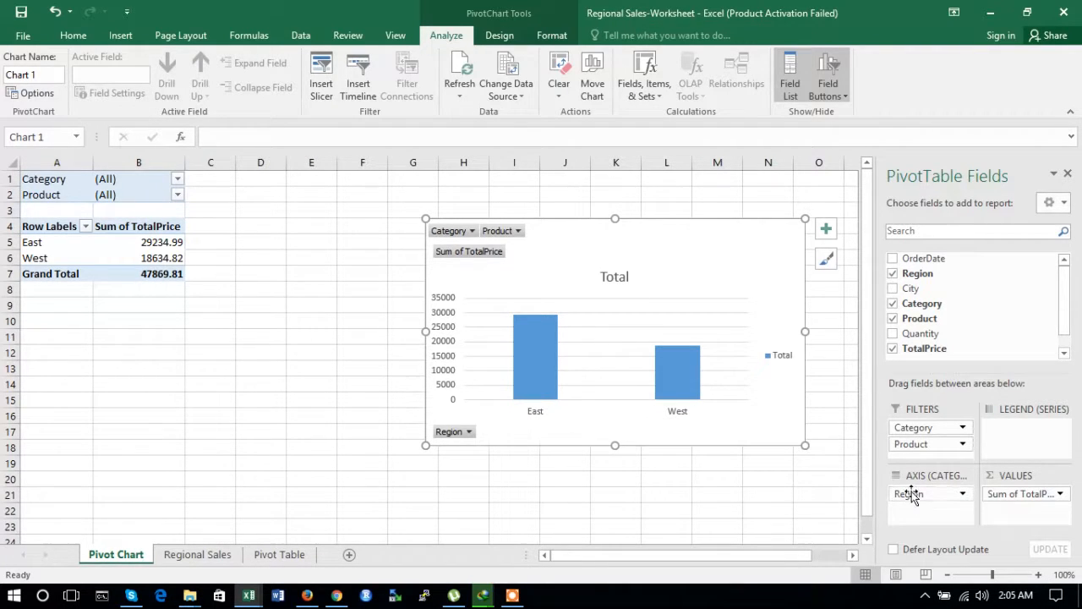
{"action": "left_click_drag", "start_coordinate": [911, 494], "coordinate": [1026, 429]}
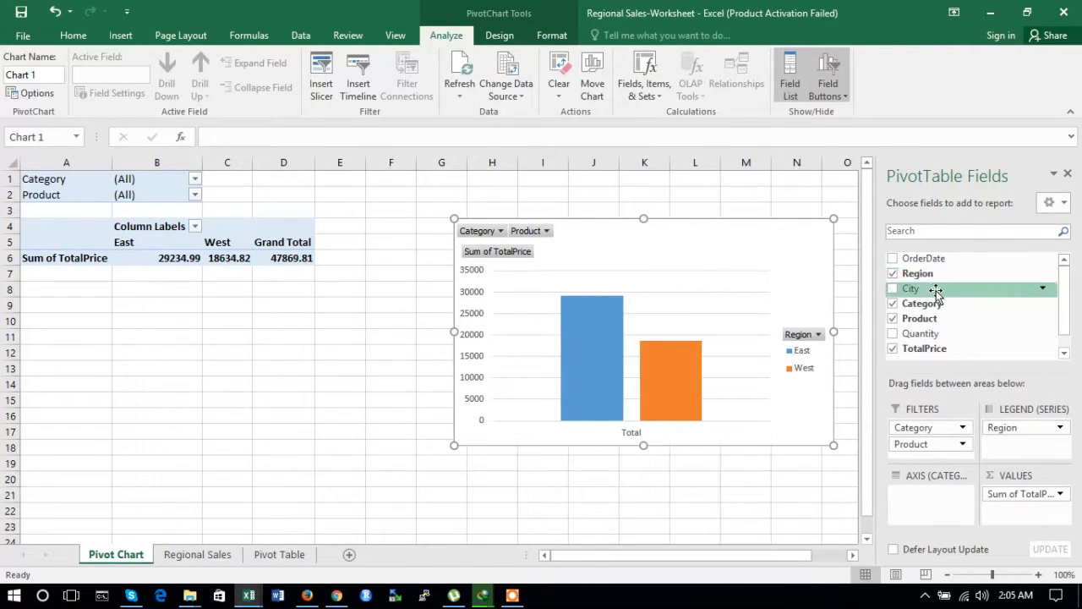
{"action": "left_click_drag", "start_coordinate": [936, 290], "coordinate": [921, 495]}
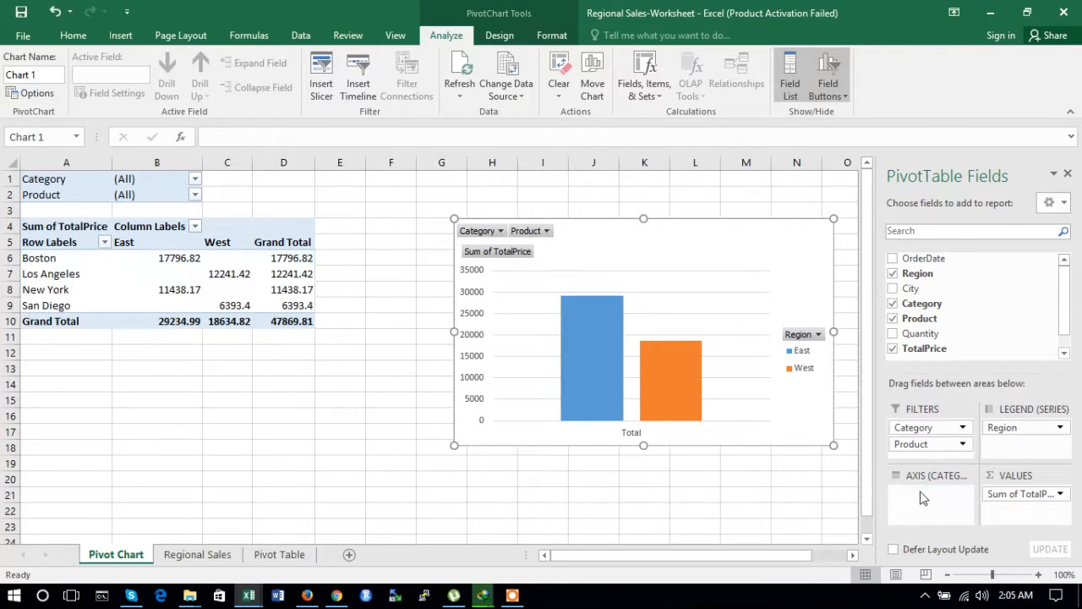
{"action": "left_click_drag", "start_coordinate": [604, 241], "coordinate": [505, 244]}
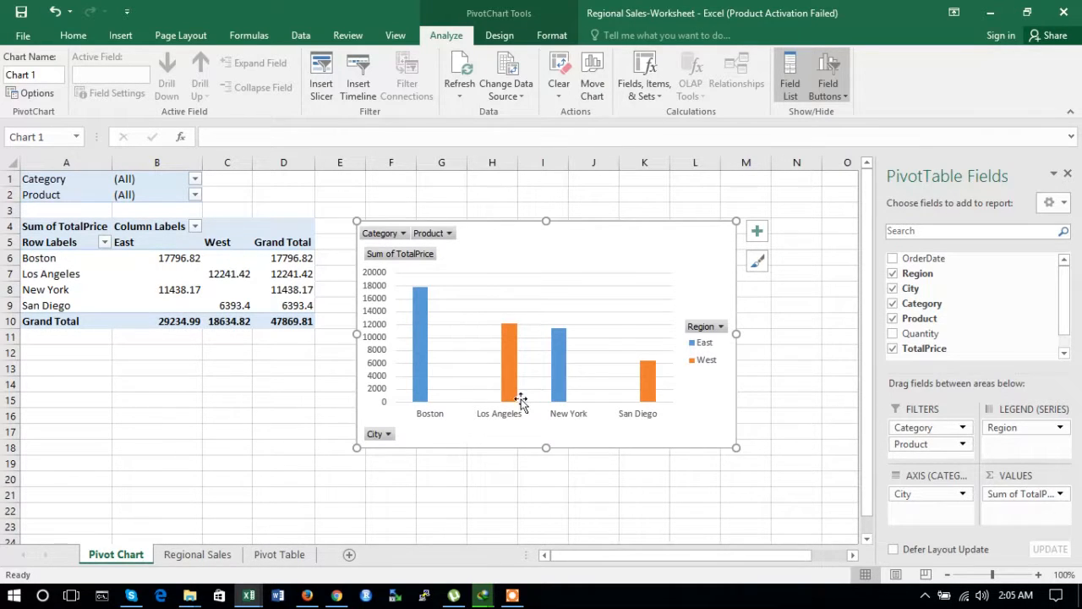
Step: Examine the Category and Product filter choices on the PivotChart without changing them
{"action": "left_click", "coordinate": [391, 233]}
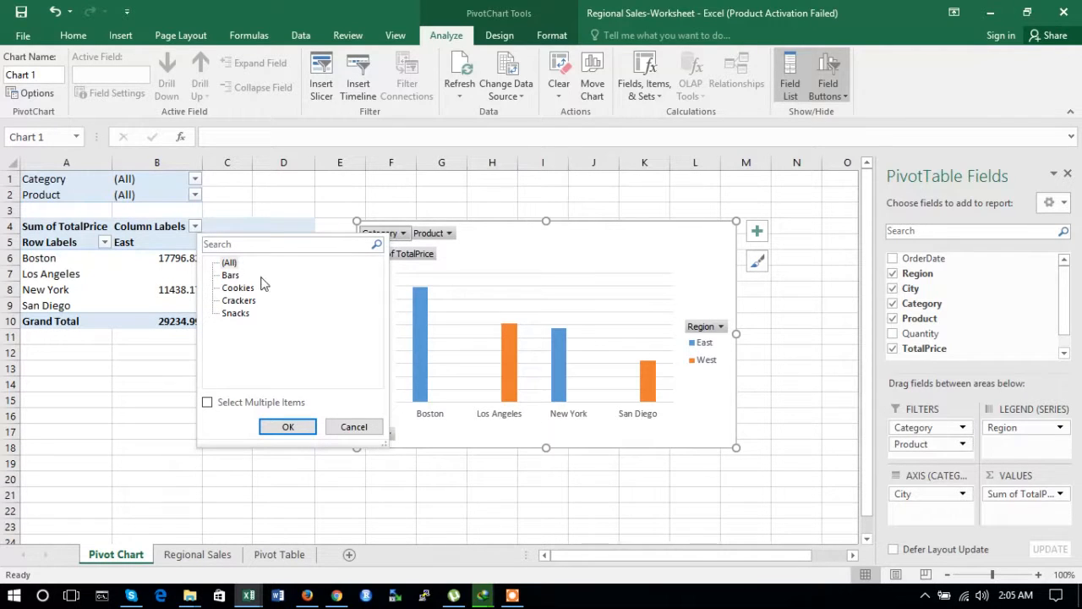
{"action": "left_click", "coordinate": [393, 238]}
{"action": "left_click", "coordinate": [437, 239]}
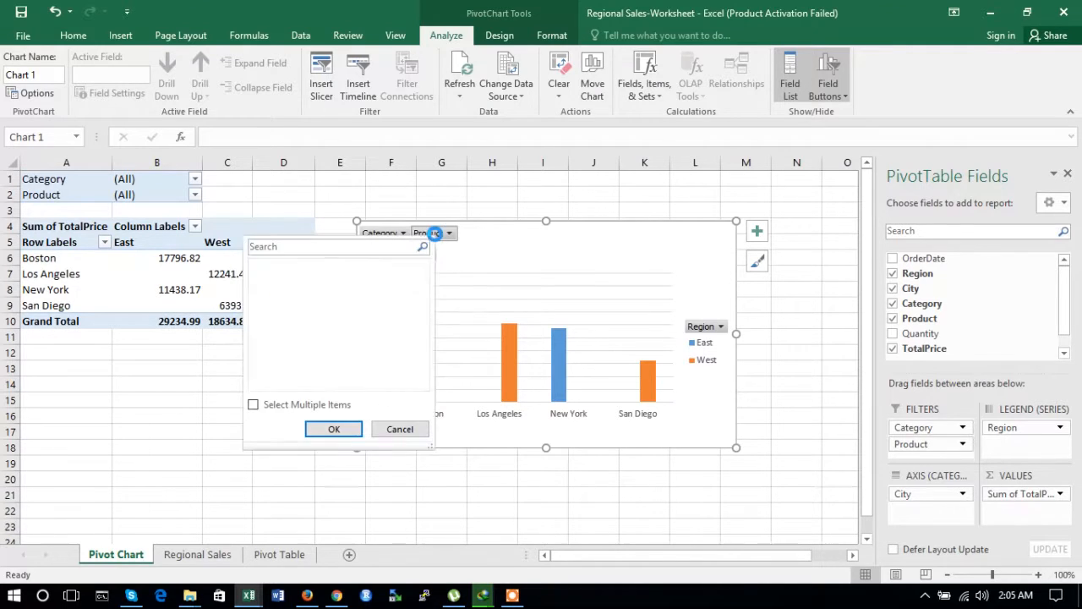
{"action": "left_click", "coordinate": [522, 251]}
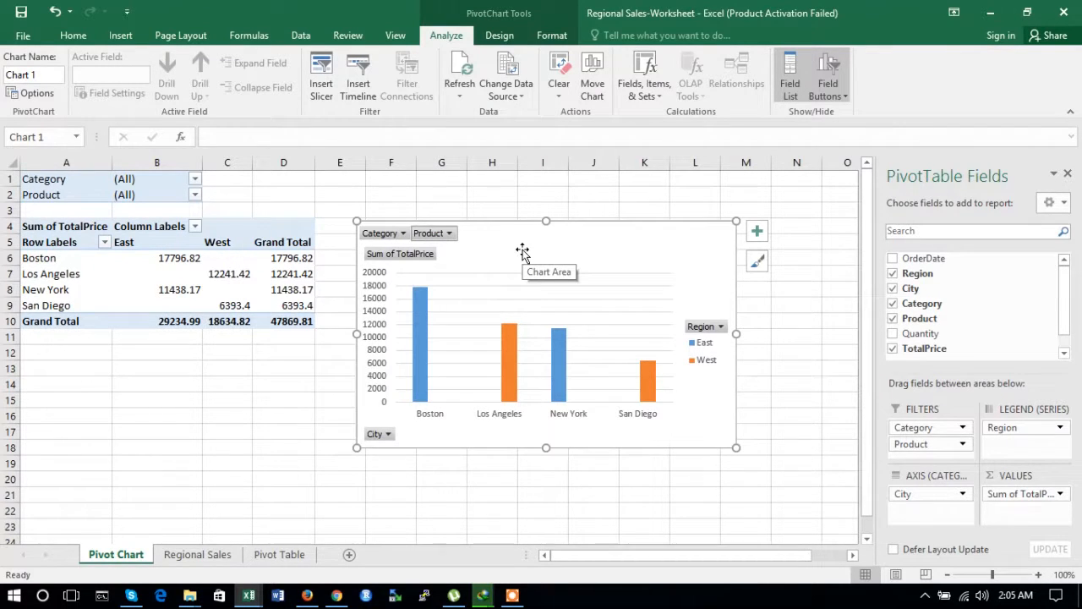
{"action": "left_click", "coordinate": [409, 236]}
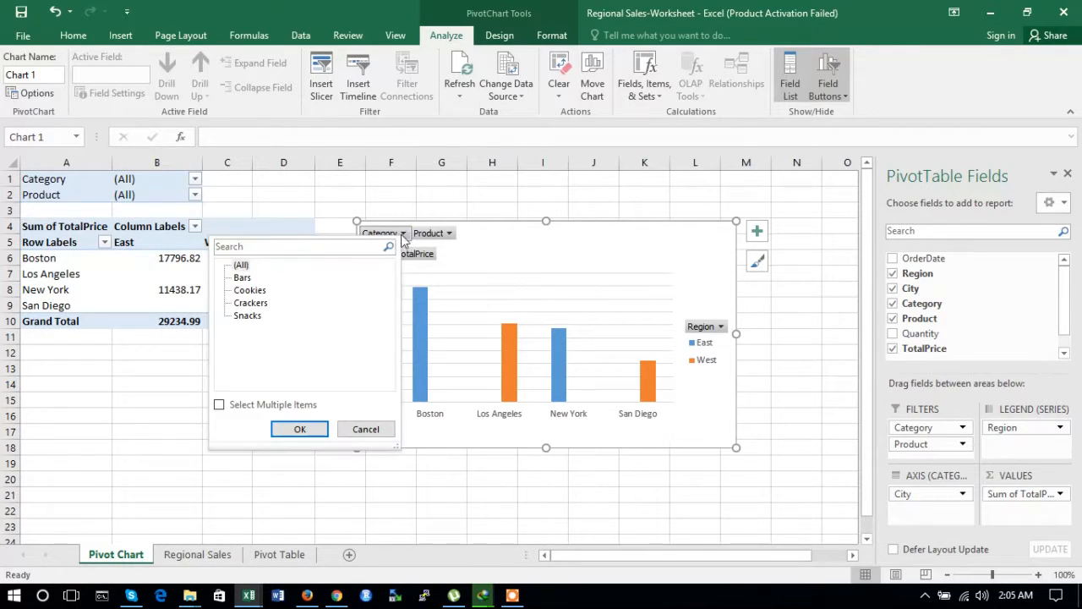
{"action": "left_click", "coordinate": [525, 237]}
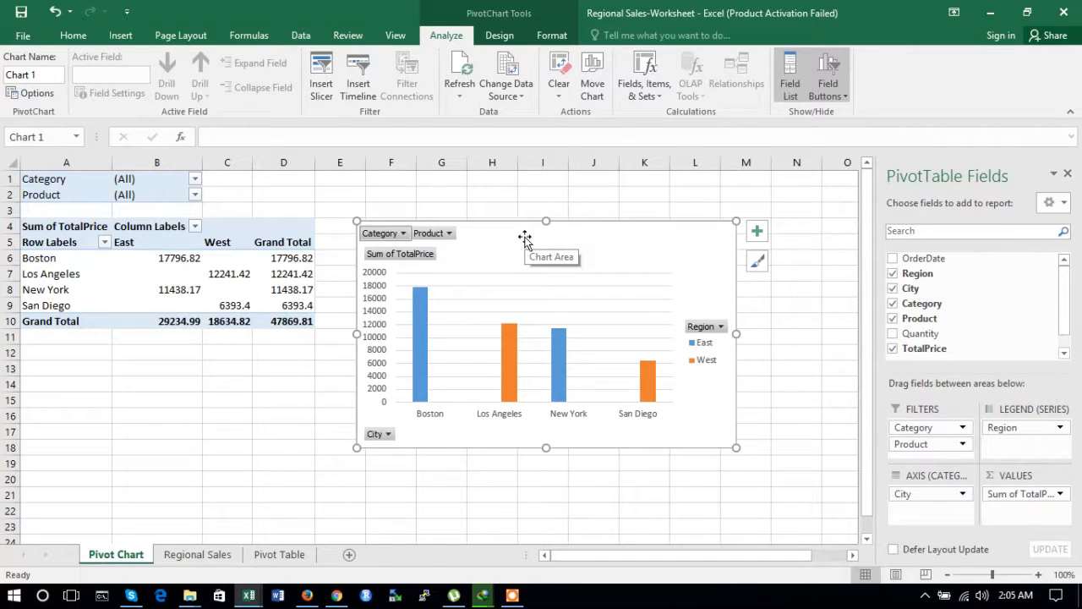
Step: Check the City filter choices on the PivotChart without changing the selection
{"action": "left_click", "coordinate": [383, 435]}
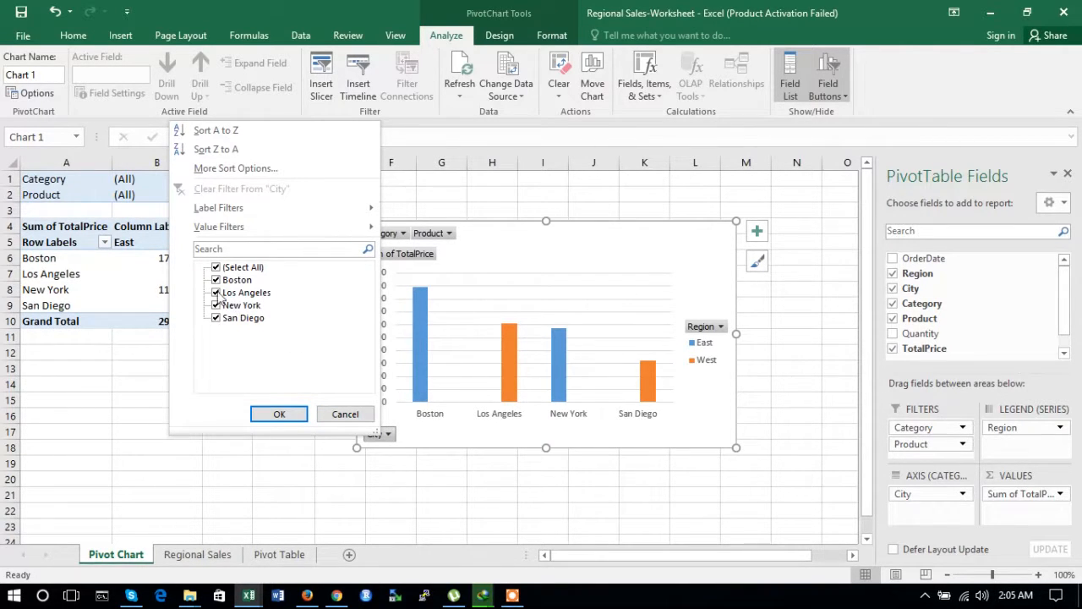
{"action": "left_click", "coordinate": [431, 435]}
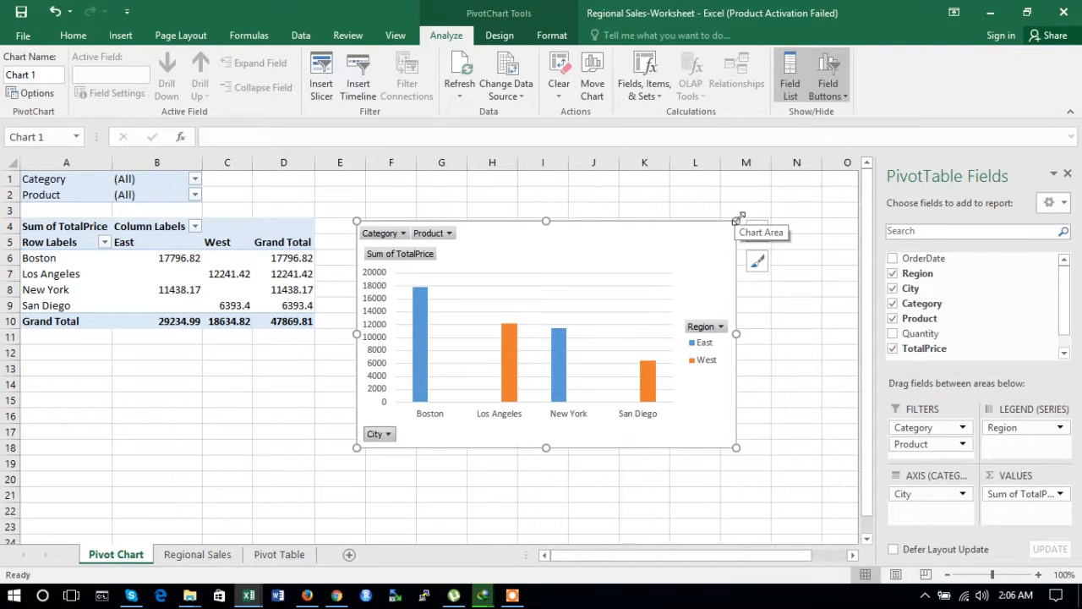
Step: Enlarge the PivotChart outward from its upper-right corner to about column N and row 2, and show its available chart elements
{"action": "left_click_drag", "start_coordinate": [736, 221], "coordinate": [796, 198]}
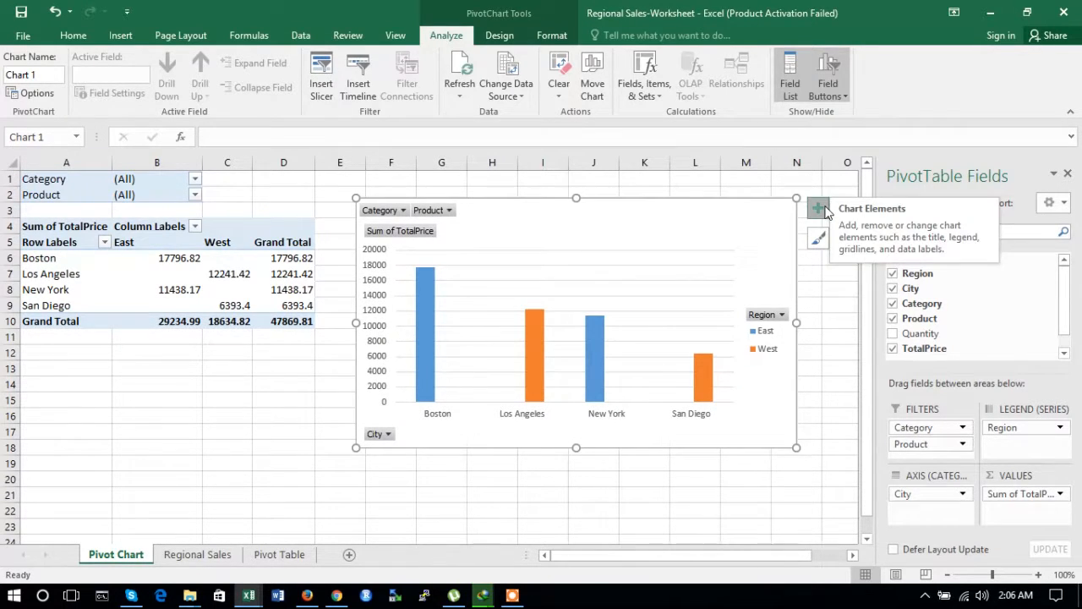
{"action": "left_click", "coordinate": [825, 212]}
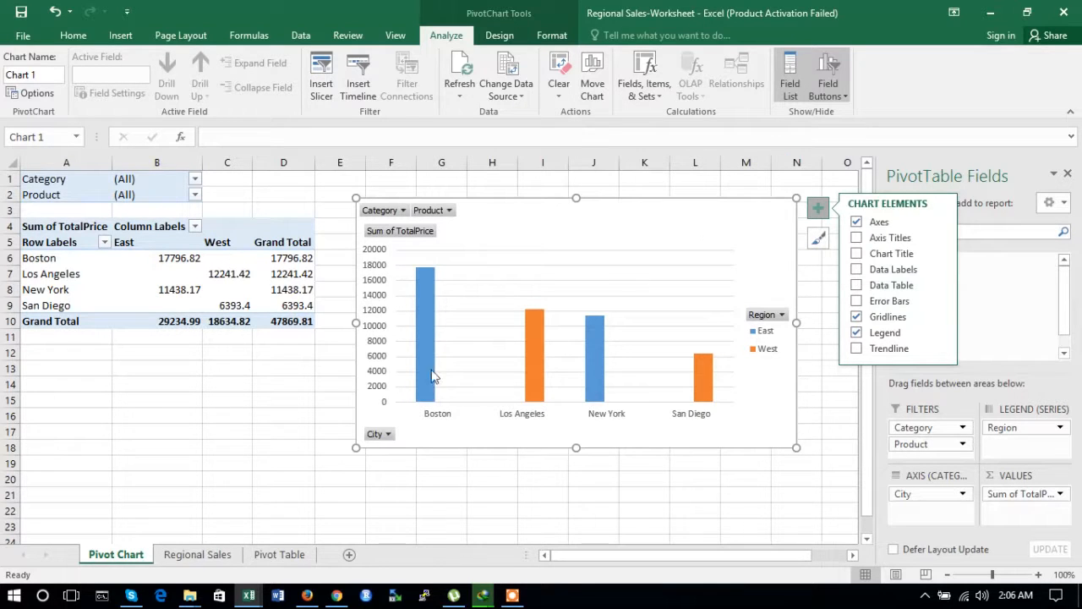
Step: Review the Pivot Table and Pivot Chart worksheets, and return to the source data on the Regional Sales worksheet
{"action": "left_click", "coordinate": [276, 557]}
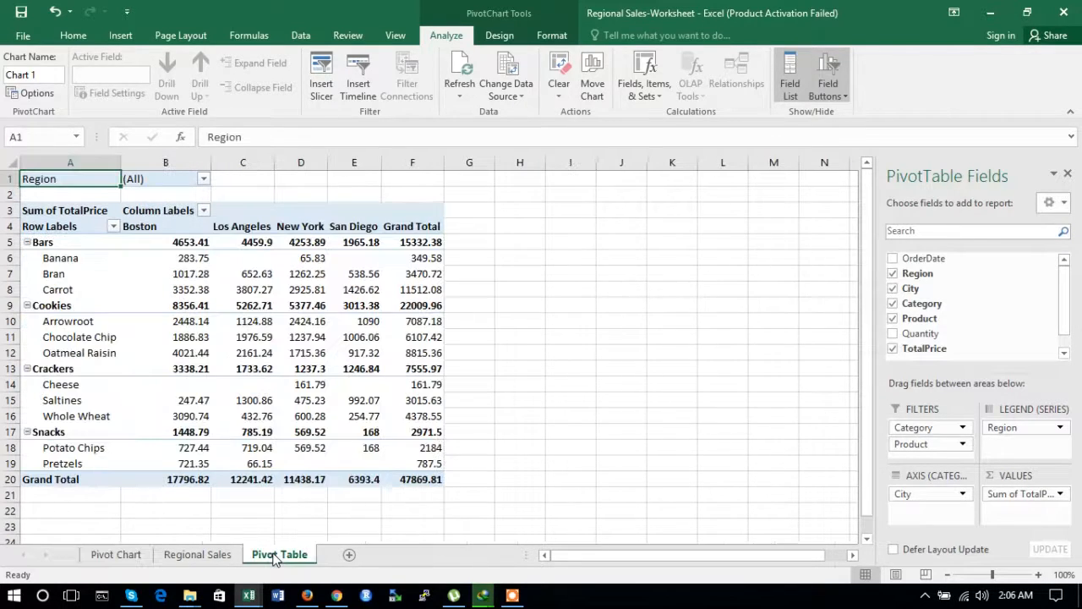
{"action": "left_click", "coordinate": [124, 560]}
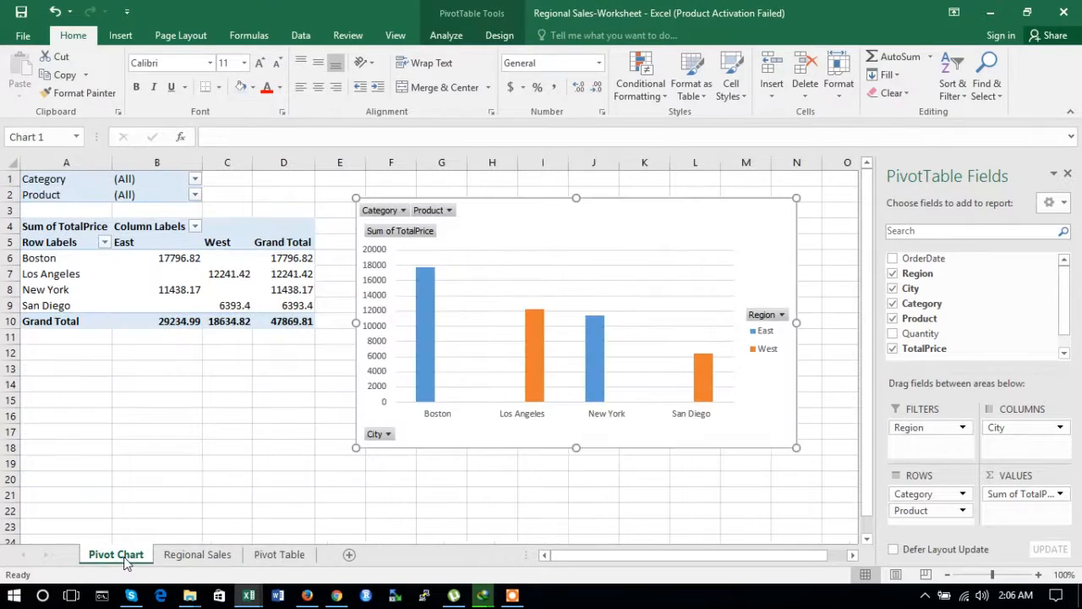
{"action": "left_click", "coordinate": [195, 558]}
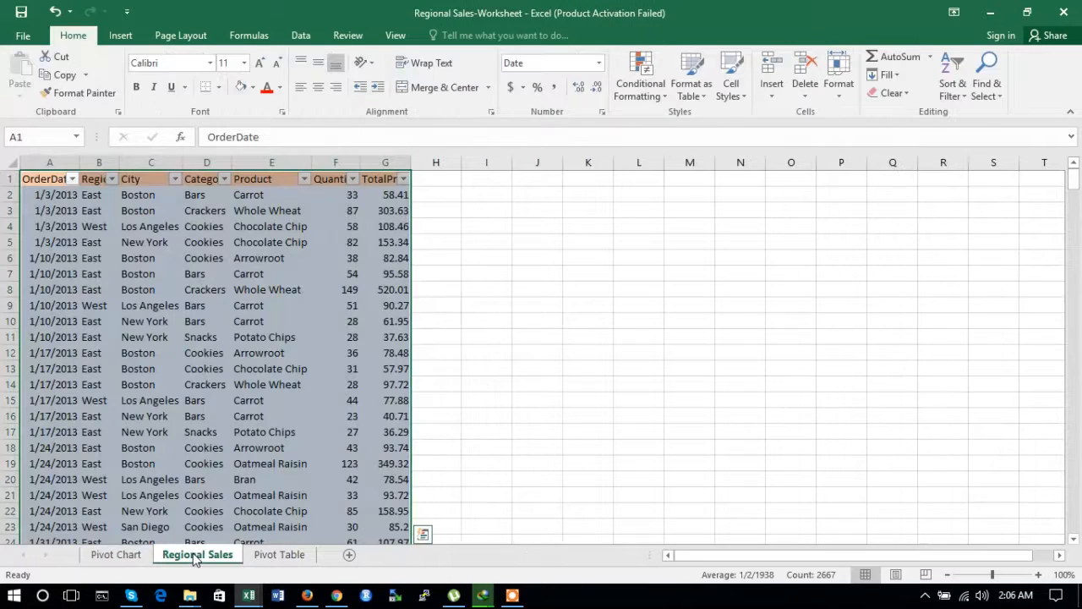